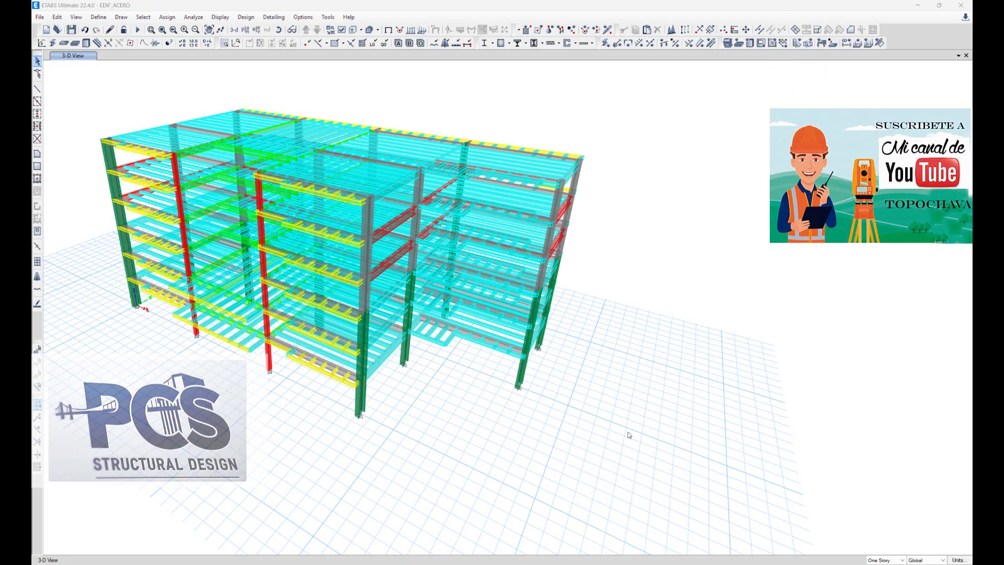
# - Orbit the six-story EDIF_ACERO steel frame to a lower, more frontal 3D view
pyautogui.moveTo(555, 446)
pyautogui.keyDown('shift'); pyautogui.mouseDown(button='middle')
pyautogui.moveTo(626, 442)
pyautogui.moveTo(560, 403)
pyautogui.moveTo(593, 436)
pyautogui.moveTo(677, 443)
pyautogui.mouseUp(button='middle'); pyautogui.keyUp('shift')
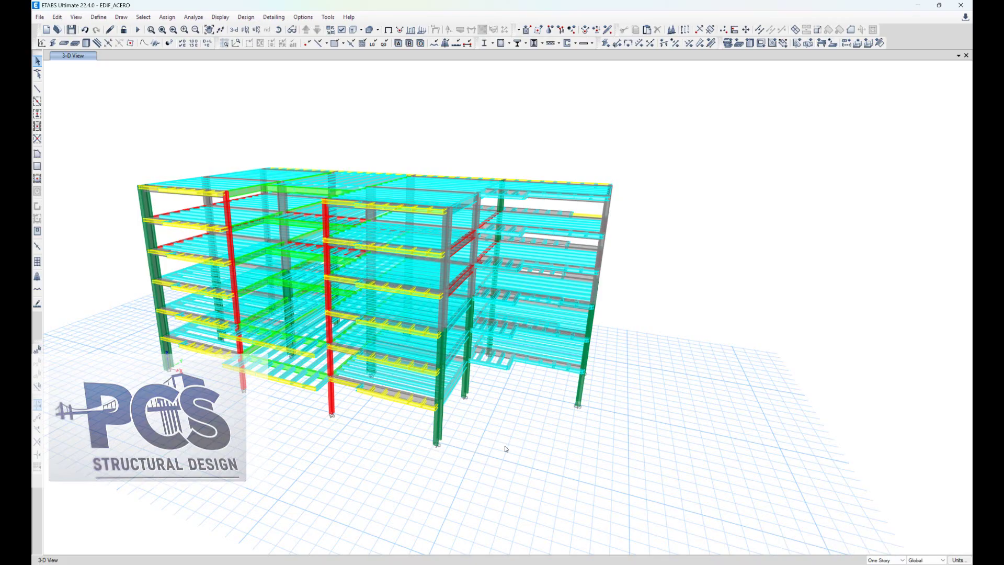
pyautogui.moveTo(619, 446)
pyautogui.keyDown('shift'); pyautogui.mouseDown(button='middle')
pyautogui.moveTo(562, 448)
pyautogui.moveTo(587, 448)
pyautogui.mouseUp(button='middle'); pyautogui.keyUp('shift')
pyautogui.moveTo(535, 475)
pyautogui.keyDown('shift'); pyautogui.mouseDown(button='middle')
pyautogui.moveTo(612, 448)
pyautogui.moveTo(508, 465)
pyautogui.moveTo(560, 488)
pyautogui.moveTo(530, 444)
pyautogui.moveTo(573, 465)
pyautogui.moveTo(598, 455)
pyautogui.mouseUp(button='middle'); pyautogui.keyUp('shift')
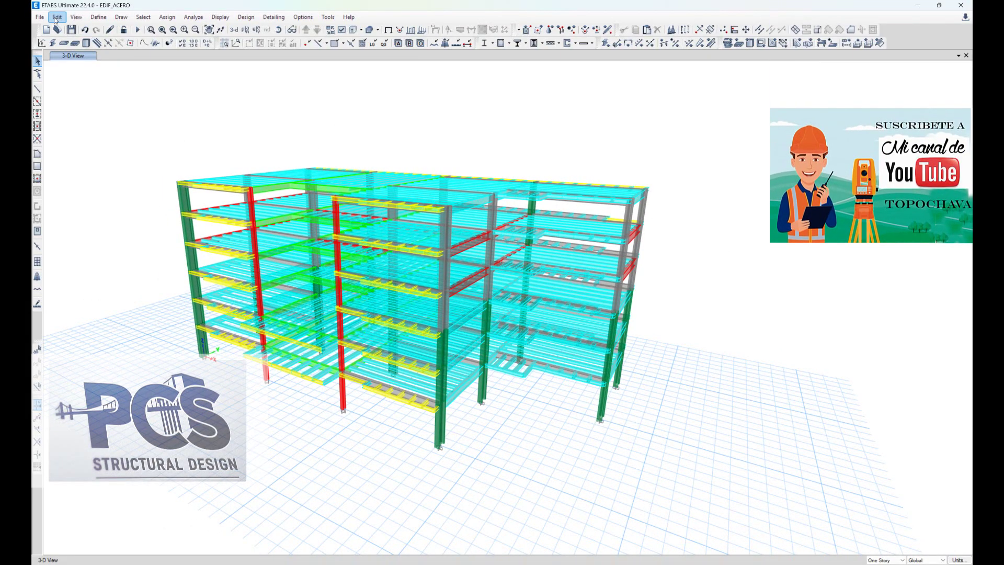
# - Open the Revit Structure .exr export settings, targeting EDIF_ACERO.exr
pyautogui.click(40, 17)
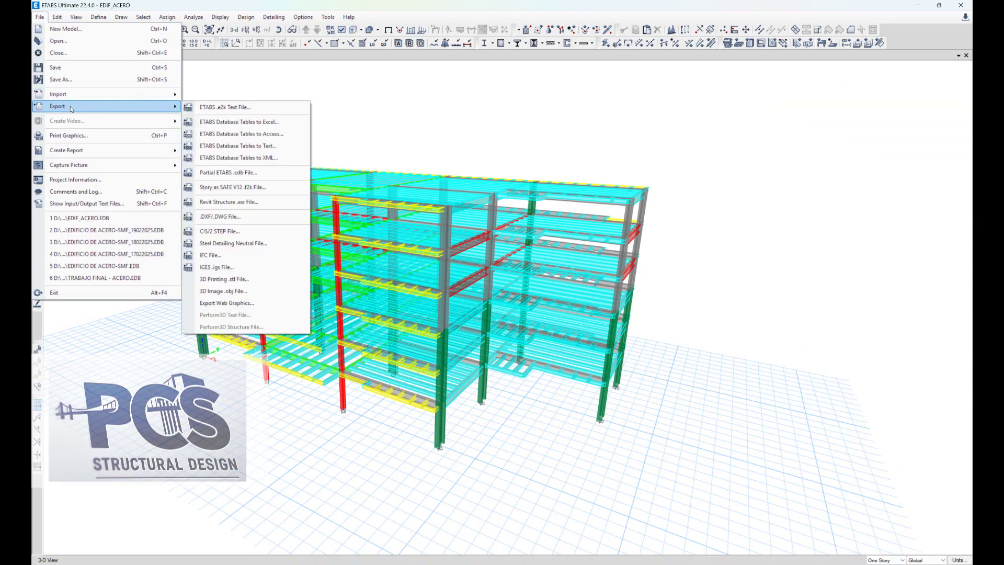
pyautogui.moveTo(58, 106)
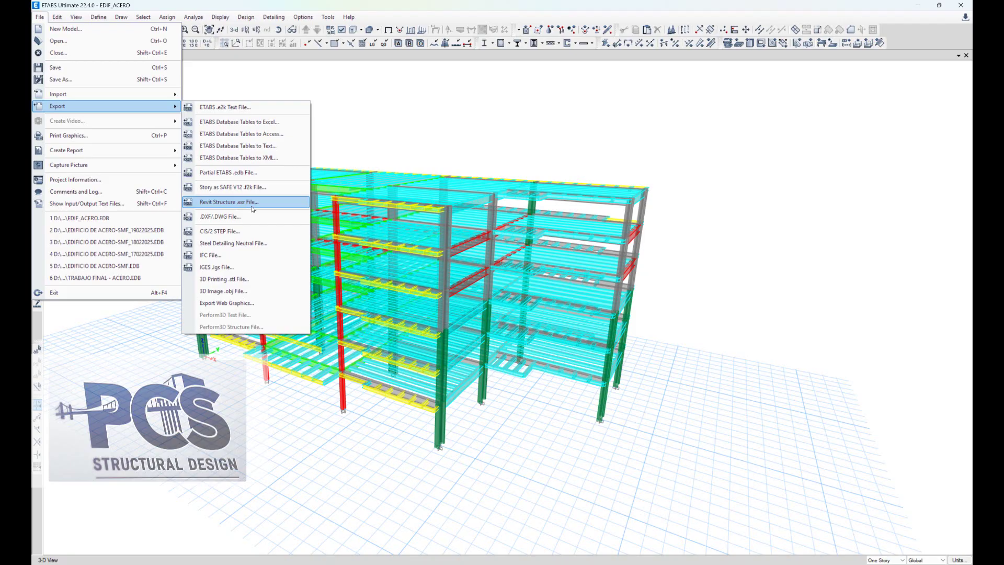
pyautogui.click(251, 207)
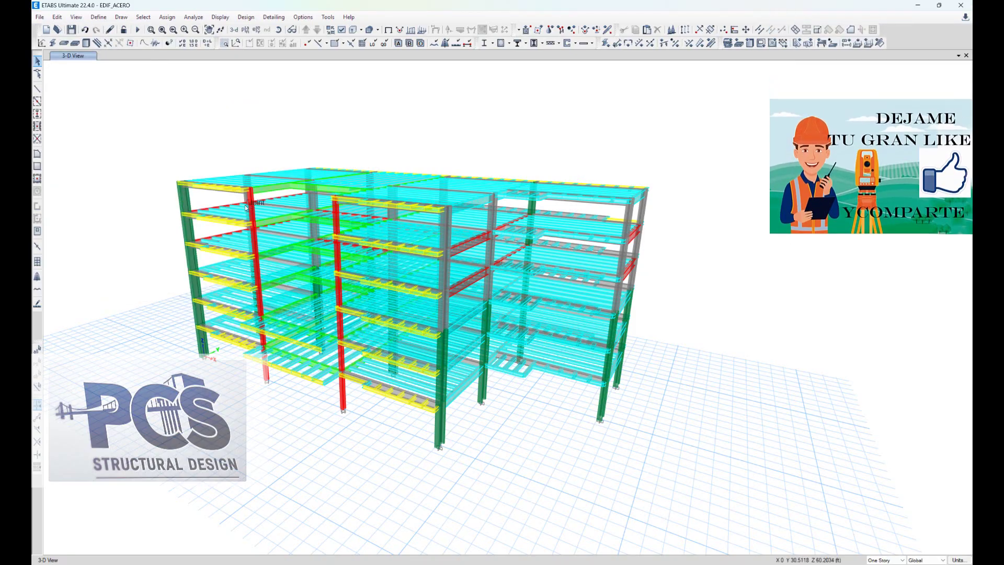
pyautogui.moveTo(510, 236); pyautogui.dragTo(622, 90)
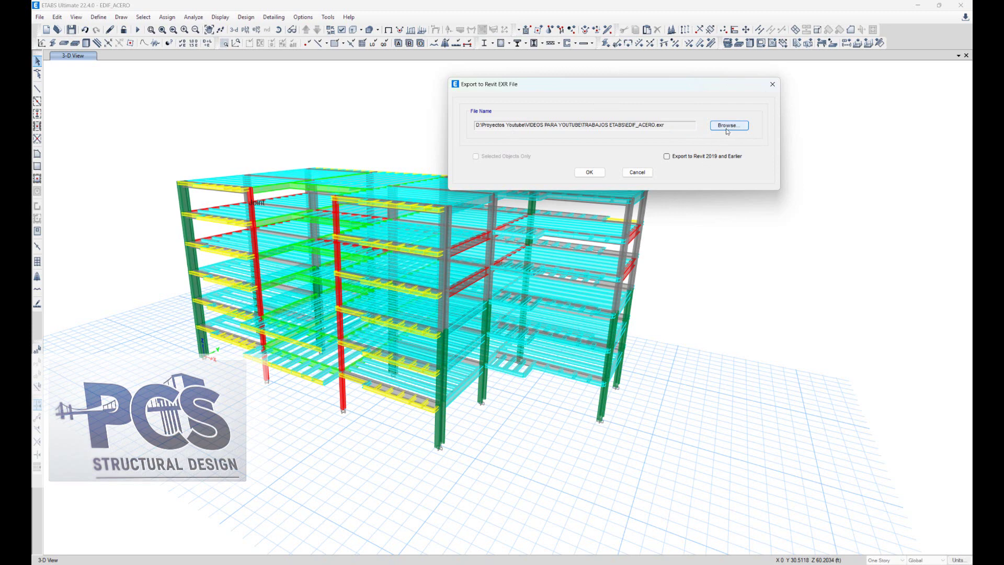
# - Rename the export file to EDIF_ACERO_ and enable Export to Revit 2019 and Earlier
pyautogui.click(728, 128)
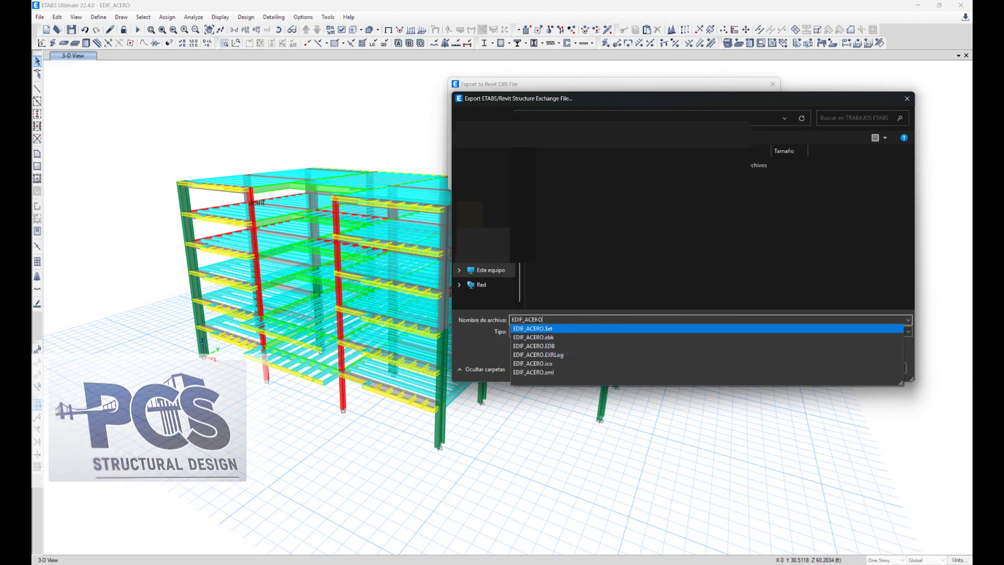
pyautogui.click(554, 320)
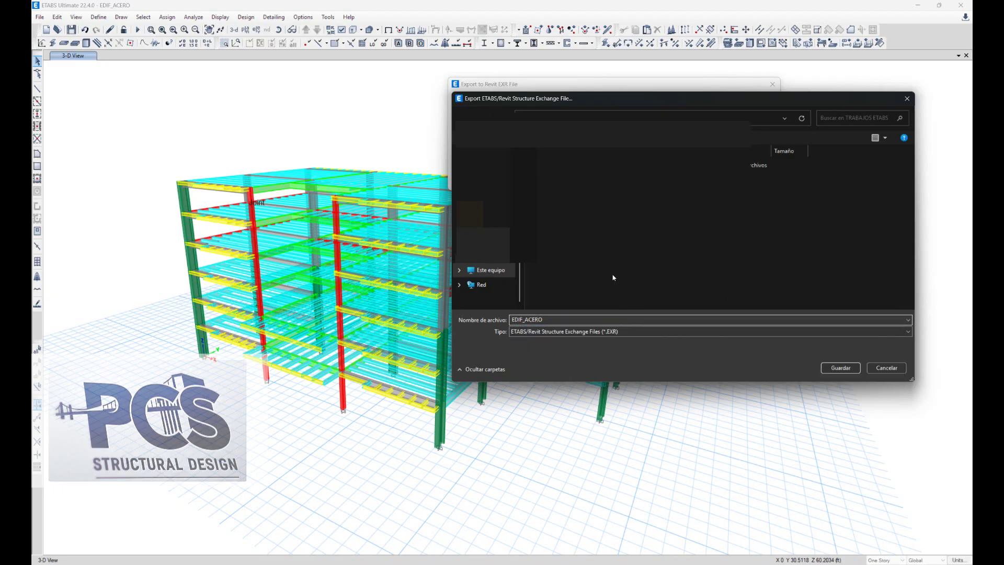
pyautogui.doubleClick(554, 320)
pyautogui.click(555, 320)
pyautogui.write('_')
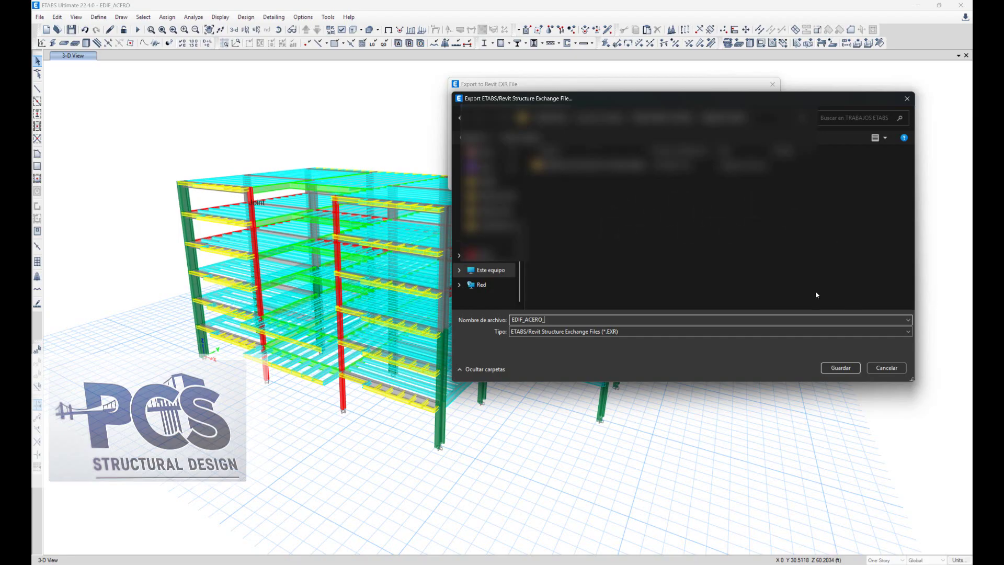
pyautogui.click(847, 368)
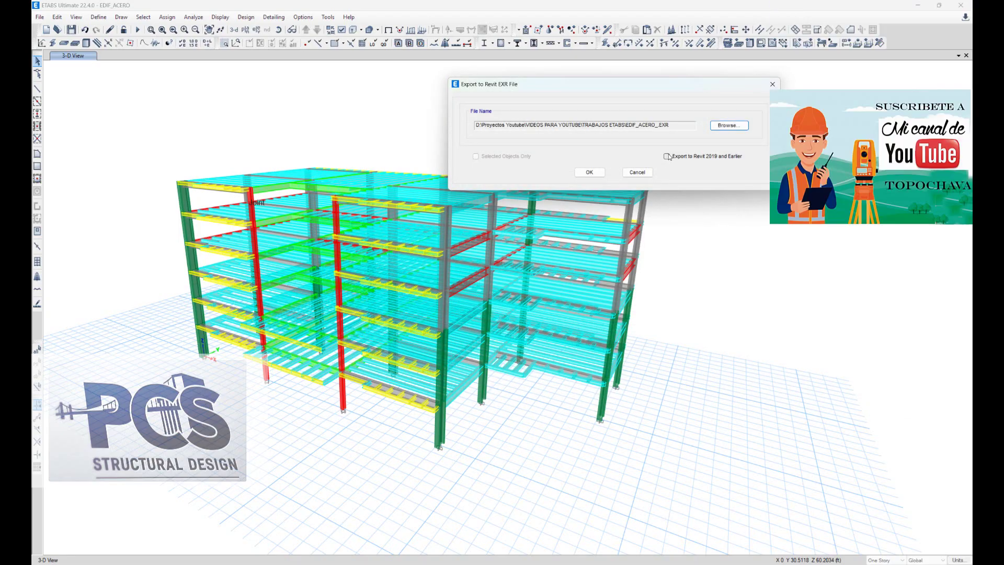
pyautogui.click(667, 156)
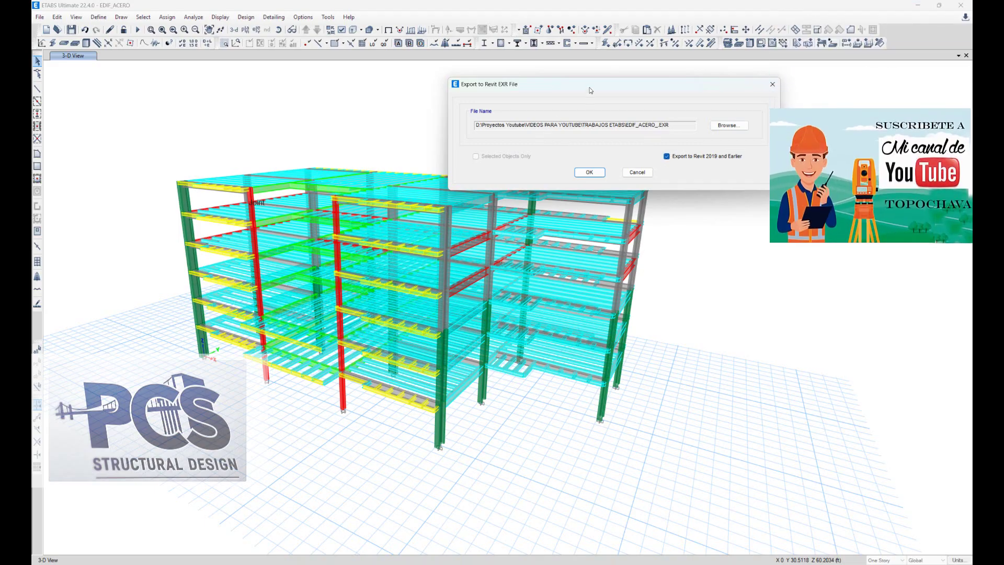
pyautogui.moveTo(627, 92); pyautogui.dragTo(717, 69)
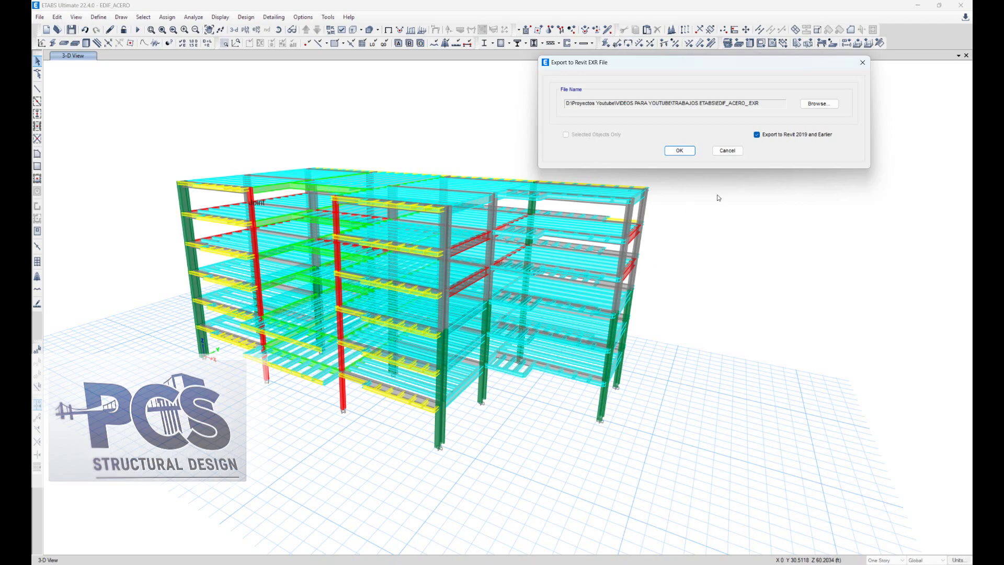
# - Write the EDIF_ACERO_ EXR file and acknowledge the log-file notice with Aceptar
pyautogui.click(680, 151)
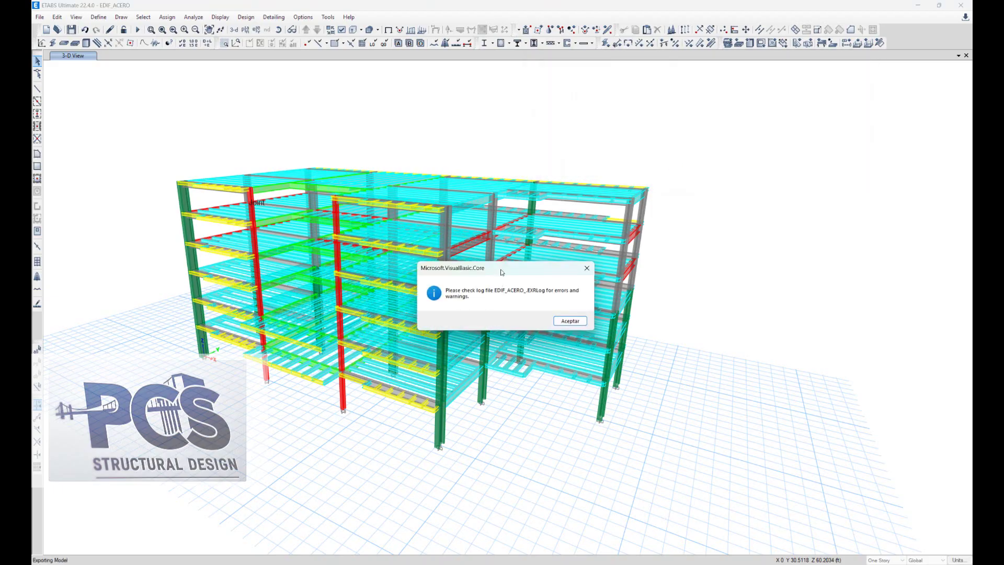
pyautogui.moveTo(517, 270); pyautogui.dragTo(617, 85)
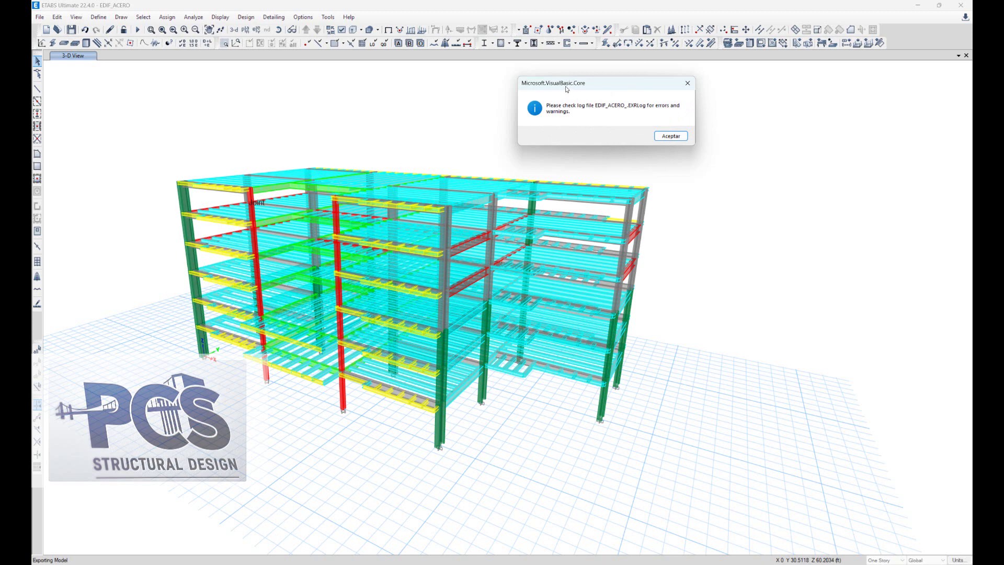
pyautogui.moveTo(570, 90); pyautogui.dragTo(555, 86)
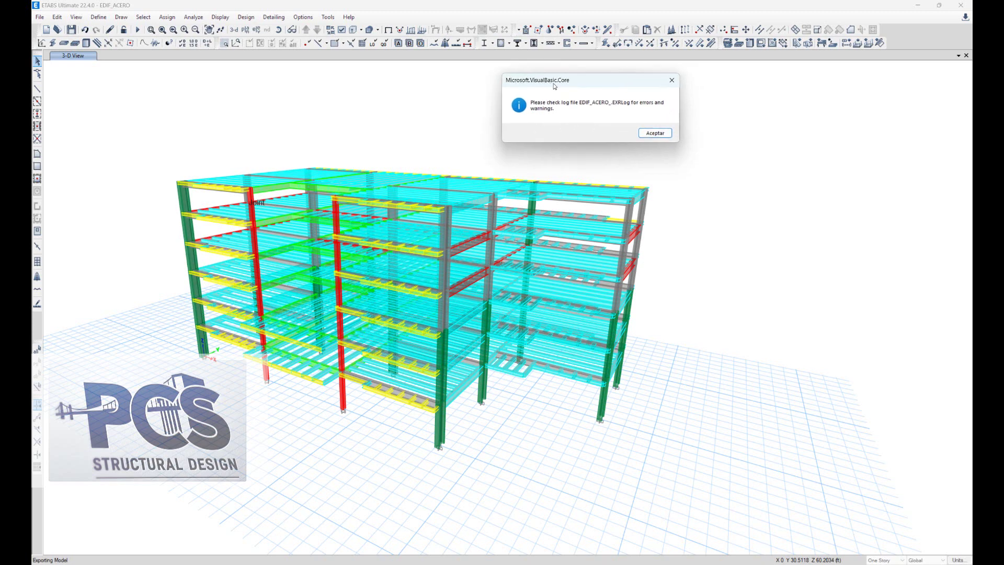
pyautogui.click(656, 134)
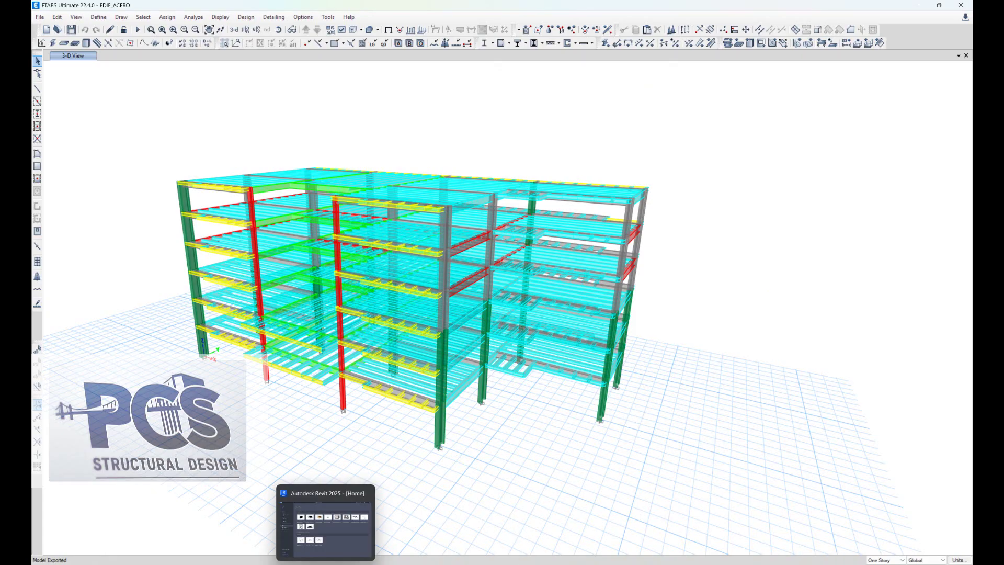
# - Switch to Revit 2025 and open the ERROR EXP.png CSiXRevit error screenshot
pyautogui.click(325, 523)
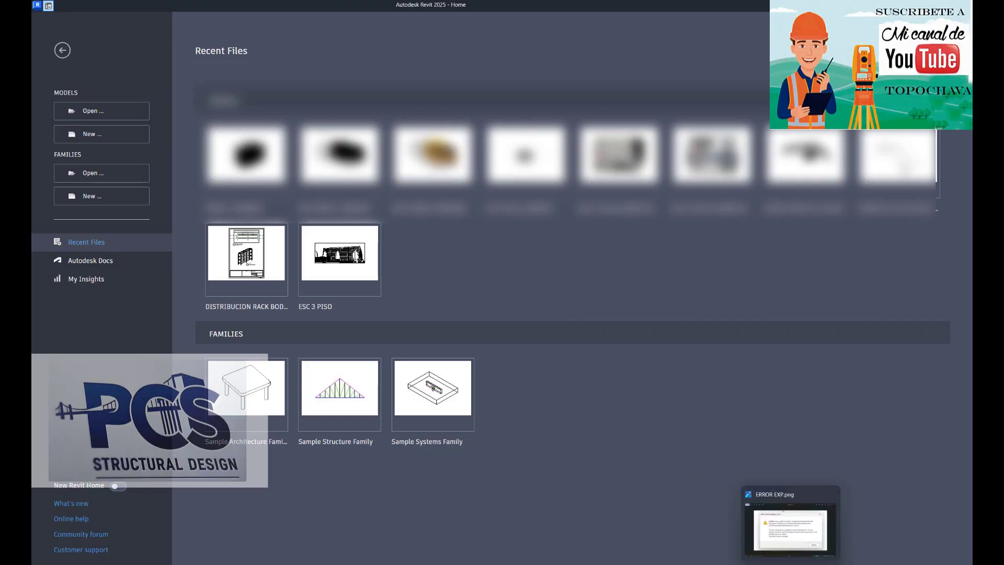
pyautogui.click(790, 525)
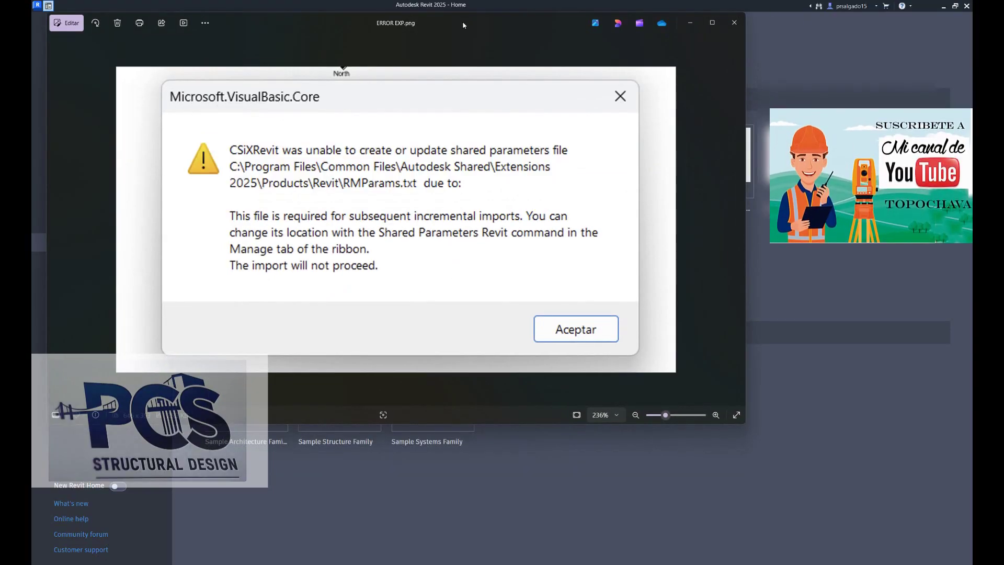
# - Review the shared-parameters import error, then minimize the Photos window
pyautogui.moveTo(373, 55); pyautogui.dragTo(630, 62)
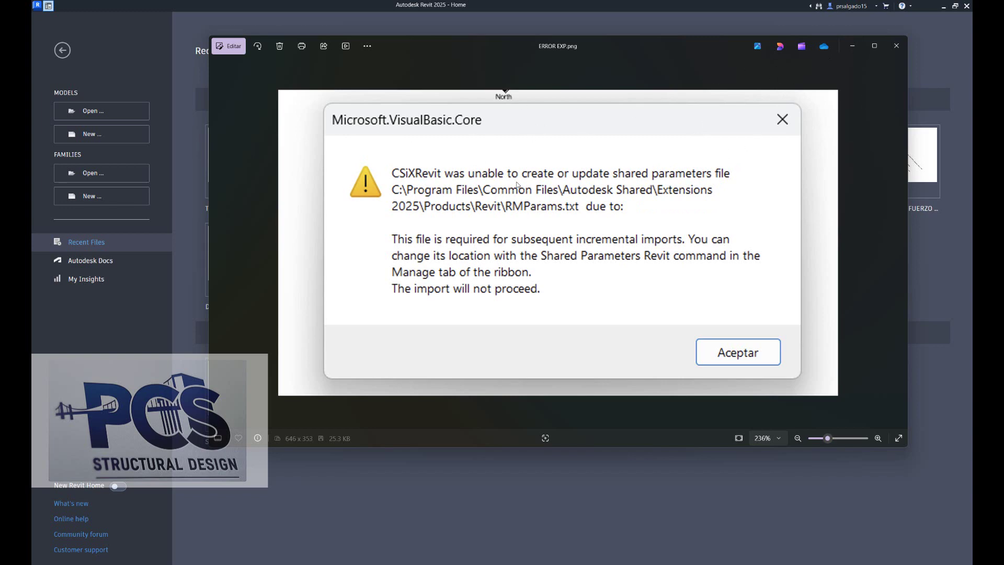
pyautogui.click(854, 49)
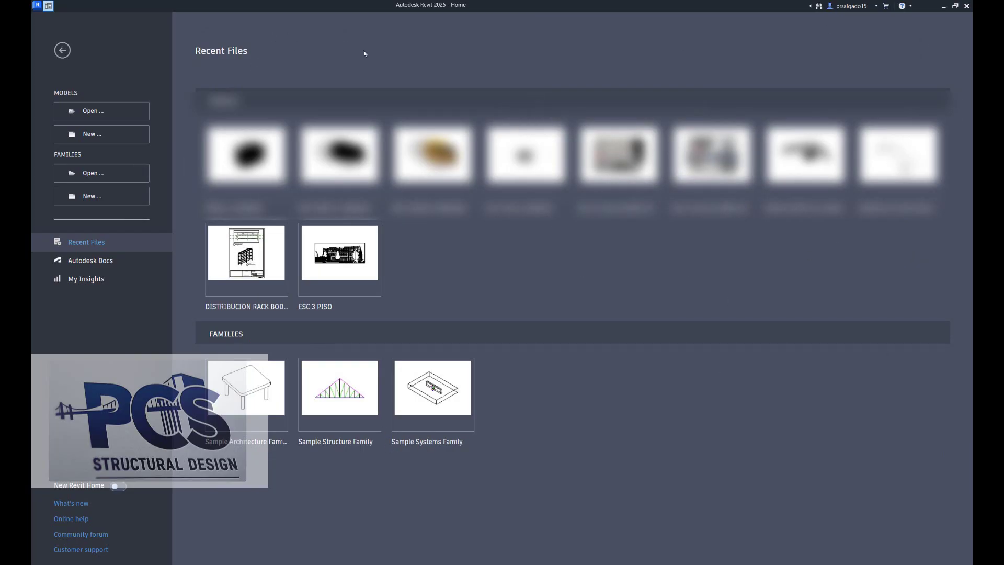
# - Create Project2 from the Metric Multi-discipline template as a Project
pyautogui.click(105, 140)
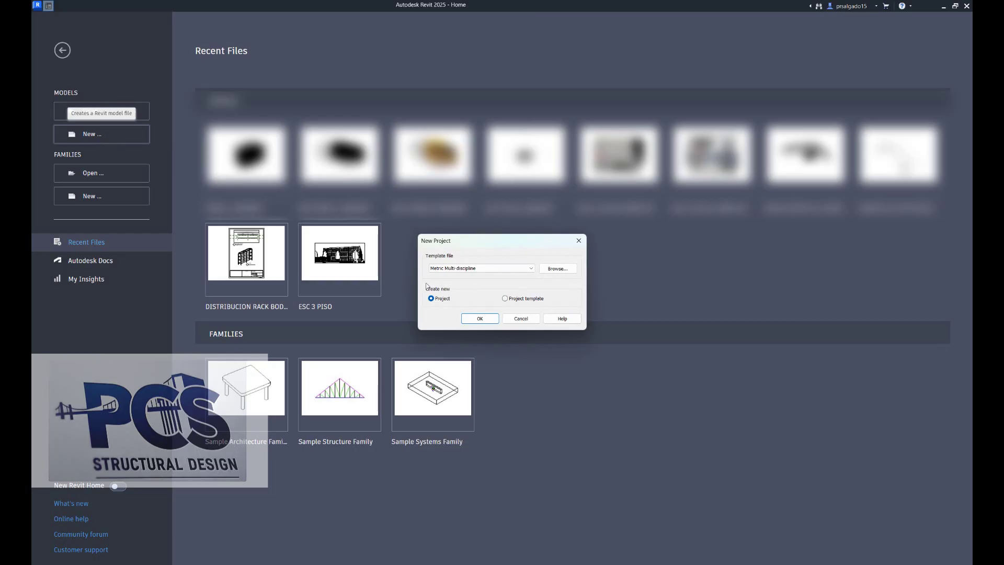
pyautogui.click(480, 320)
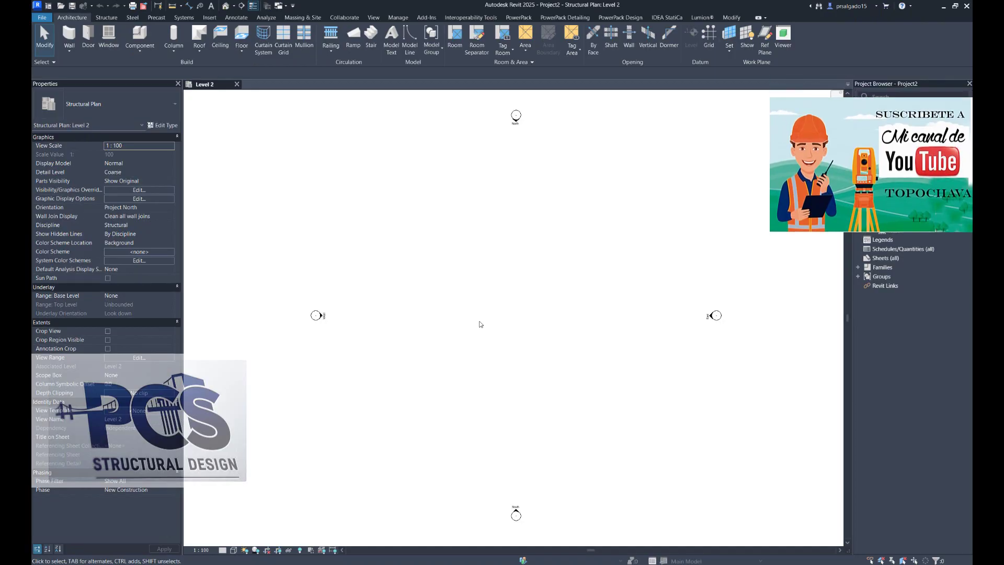
# - Import EDIF_ACERO_EXR as a new project through the ETABS exchange add-in
pyautogui.click(427, 18)
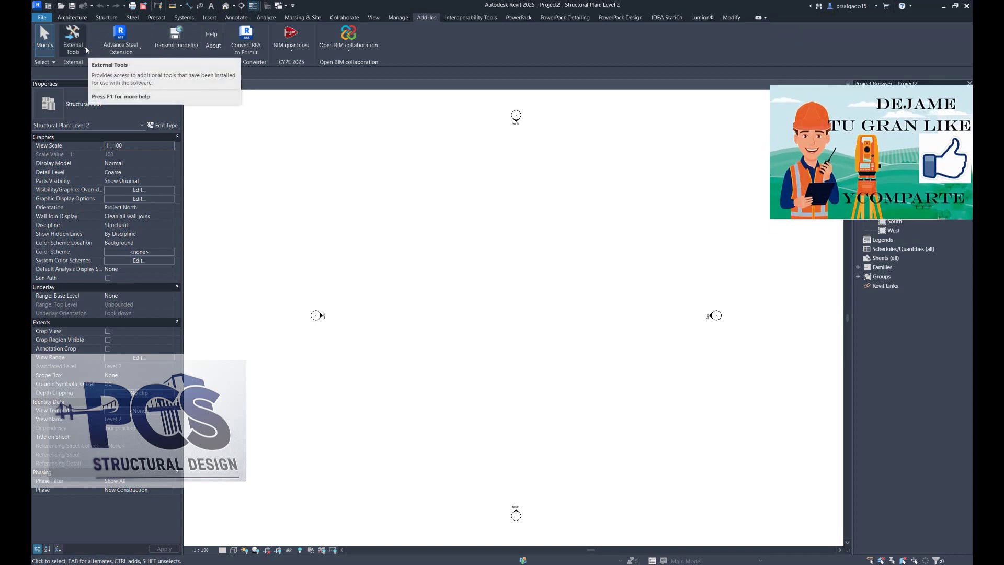
pyautogui.click(87, 50)
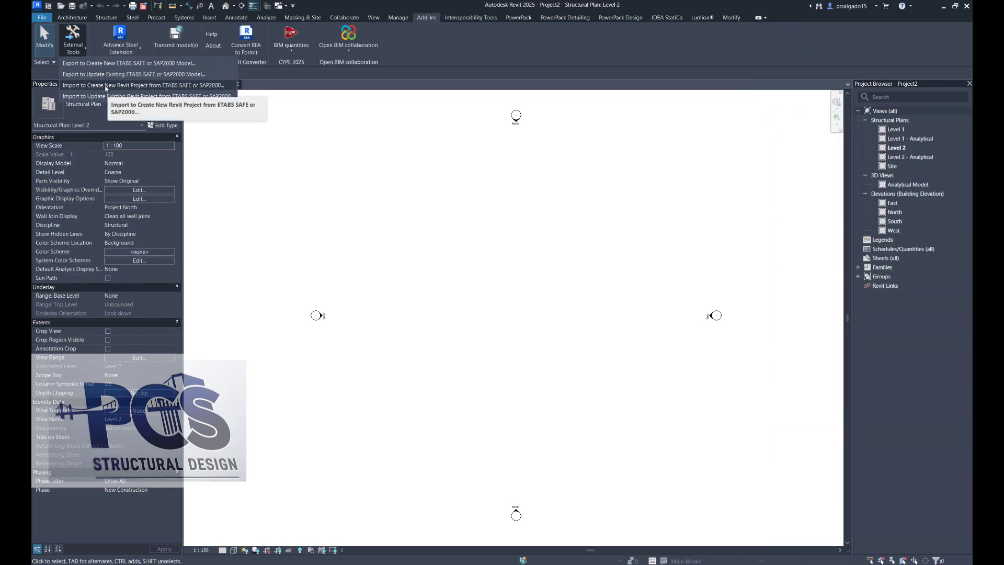
pyautogui.click(114, 86)
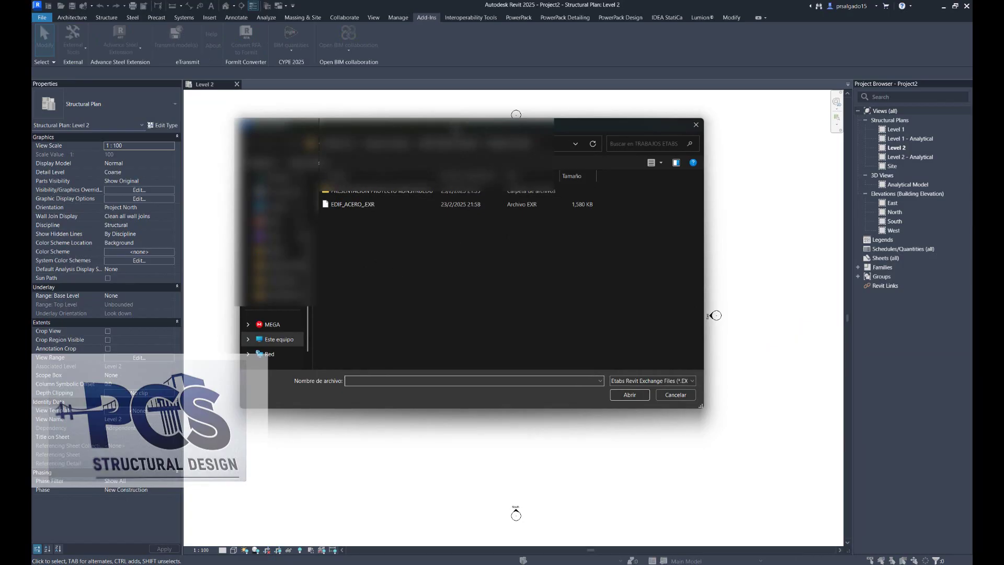
pyautogui.click(355, 207)
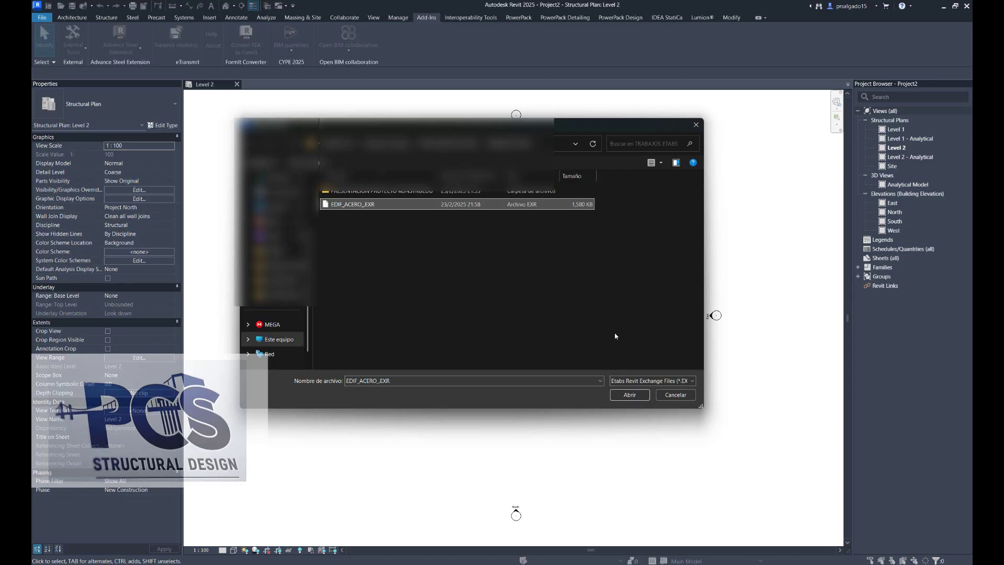
pyautogui.click(630, 395)
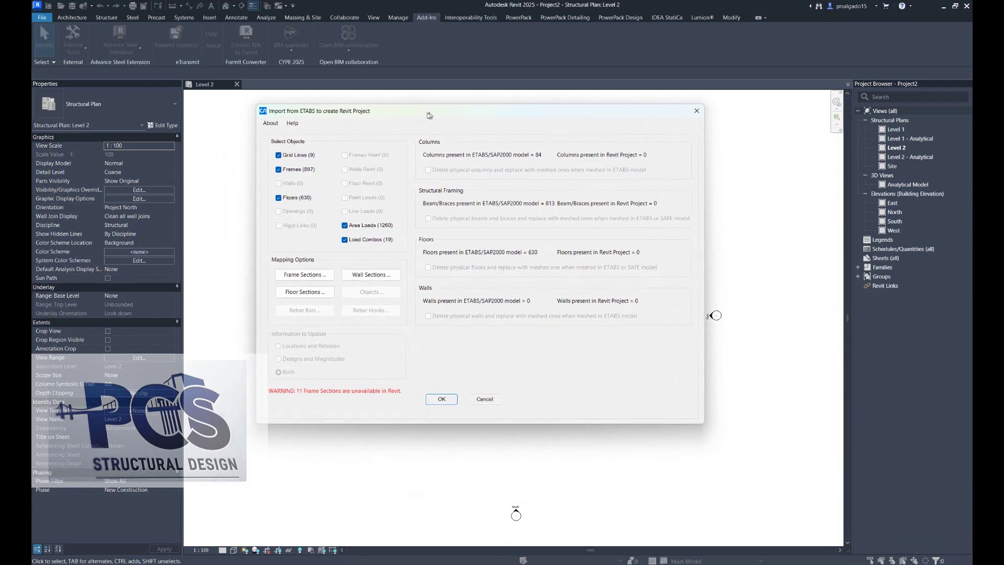
pyautogui.moveTo(451, 144); pyautogui.dragTo(428, 116)
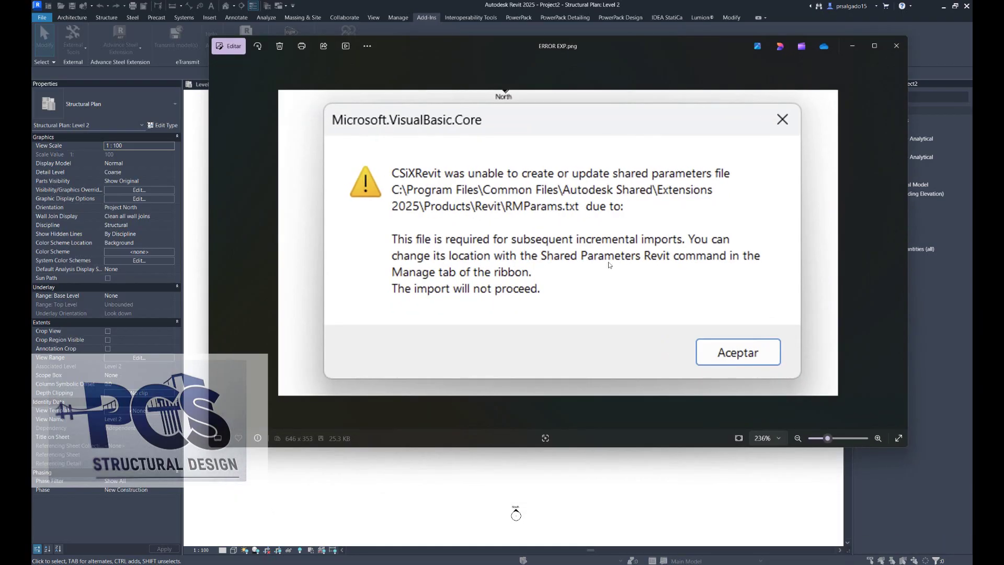
pyautogui.click(853, 47)
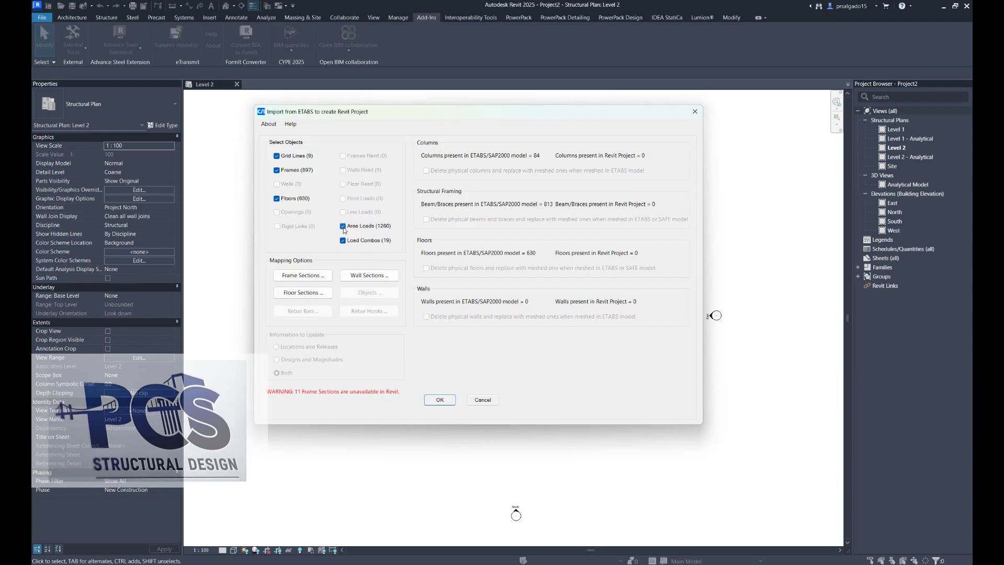
# - Uncheck Area Loads and Load Combos in the Import from ETABS object selection
pyautogui.click(343, 226)
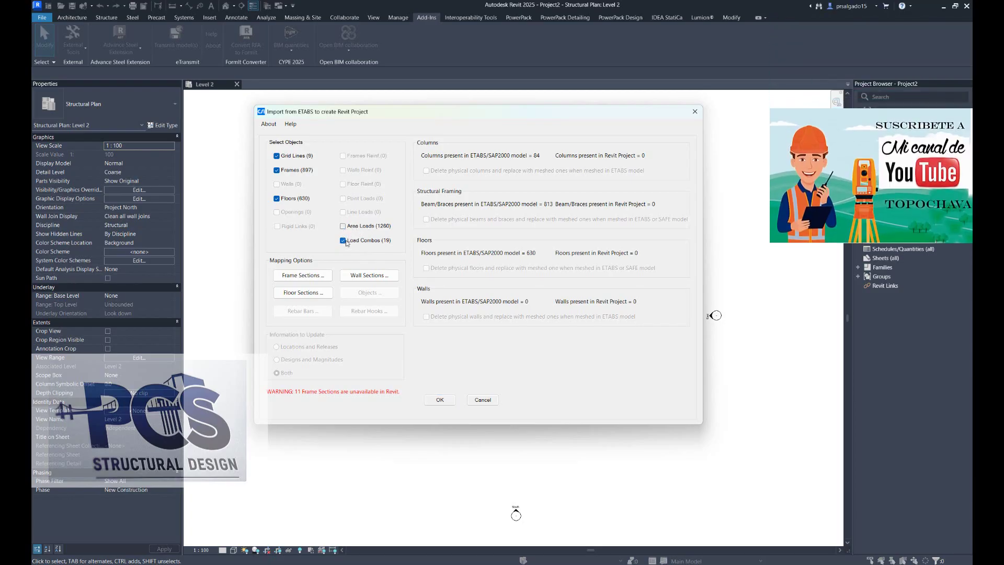
pyautogui.click(344, 241)
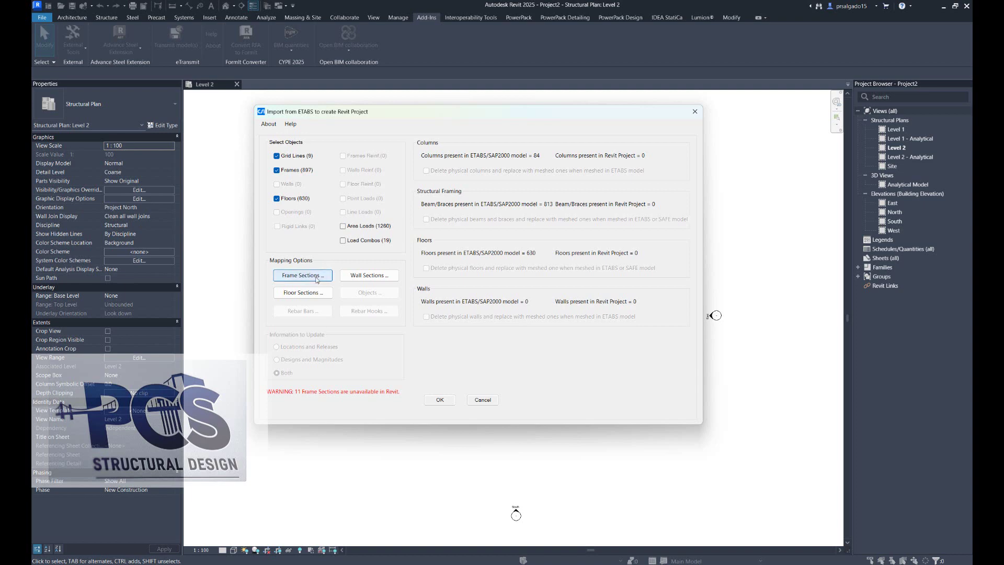
# - Open Frame Sections mapping and review the W-section to Revit family pairings
pyautogui.click(316, 279)
pyautogui.moveTo(492, 130); pyautogui.dragTo(482, 87)
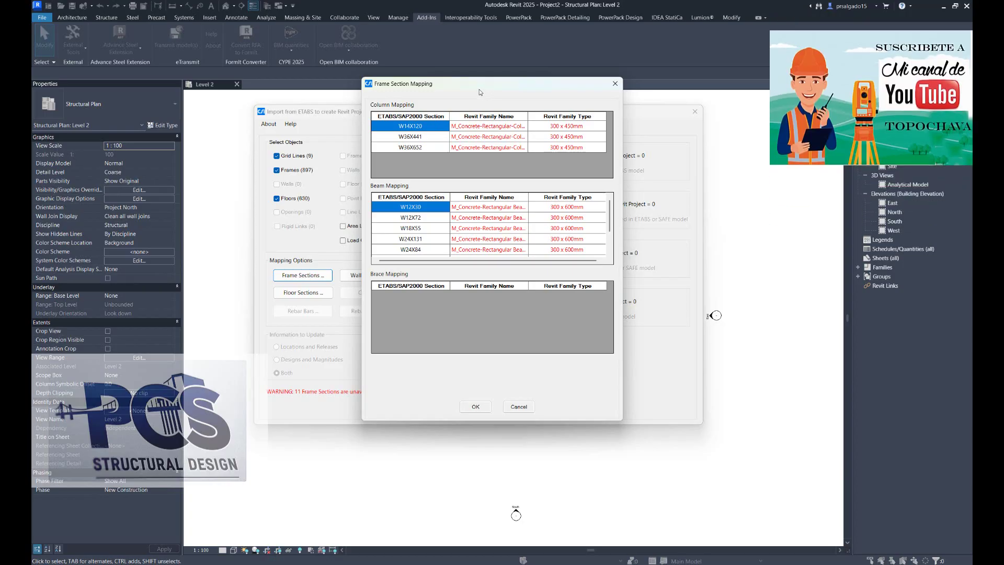
pyautogui.moveTo(480, 92); pyautogui.dragTo(359, 94)
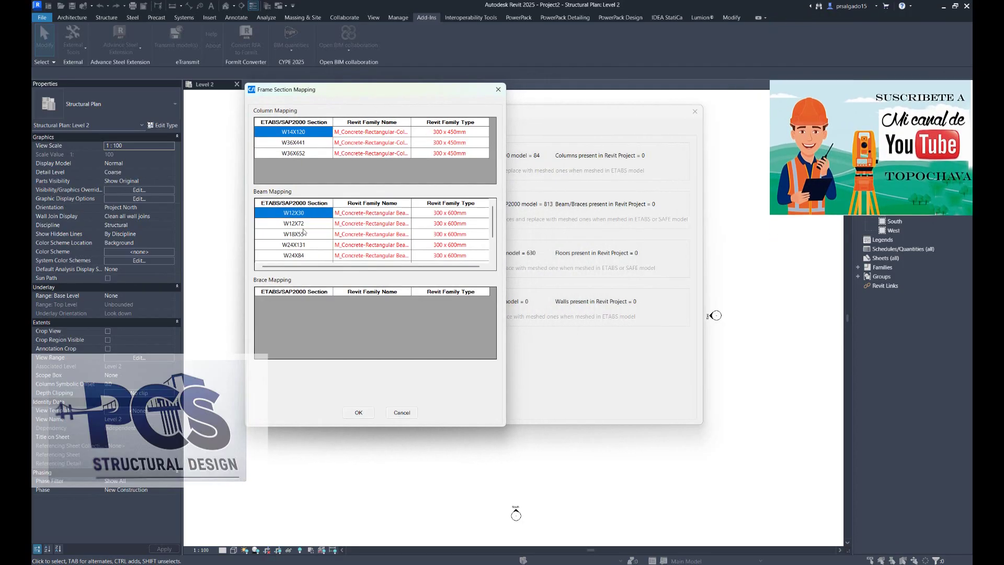
pyautogui.scroll(-1, 324, 230)
pyautogui.scroll(1, 317, 228)
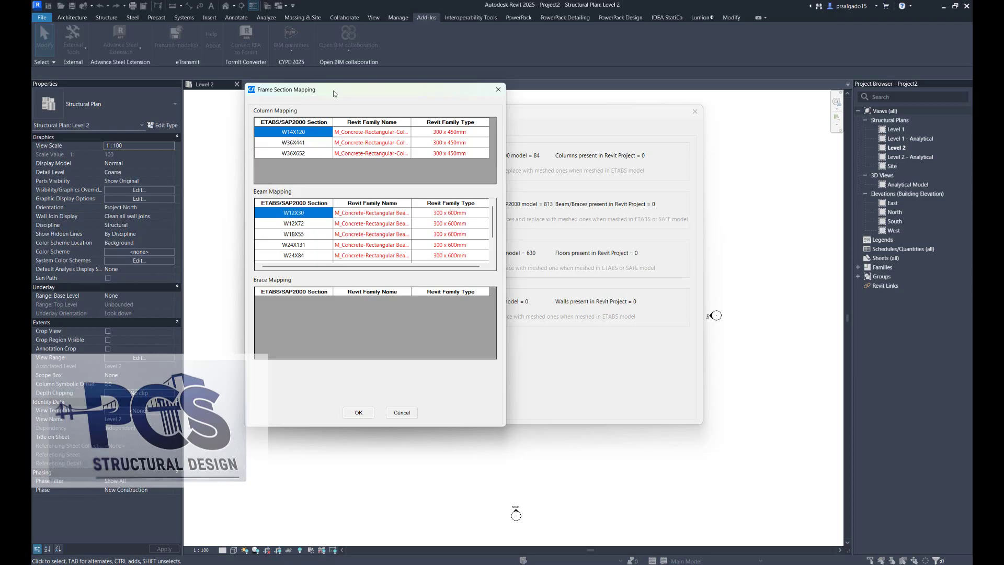
pyautogui.moveTo(334, 93); pyautogui.dragTo(448, 83)
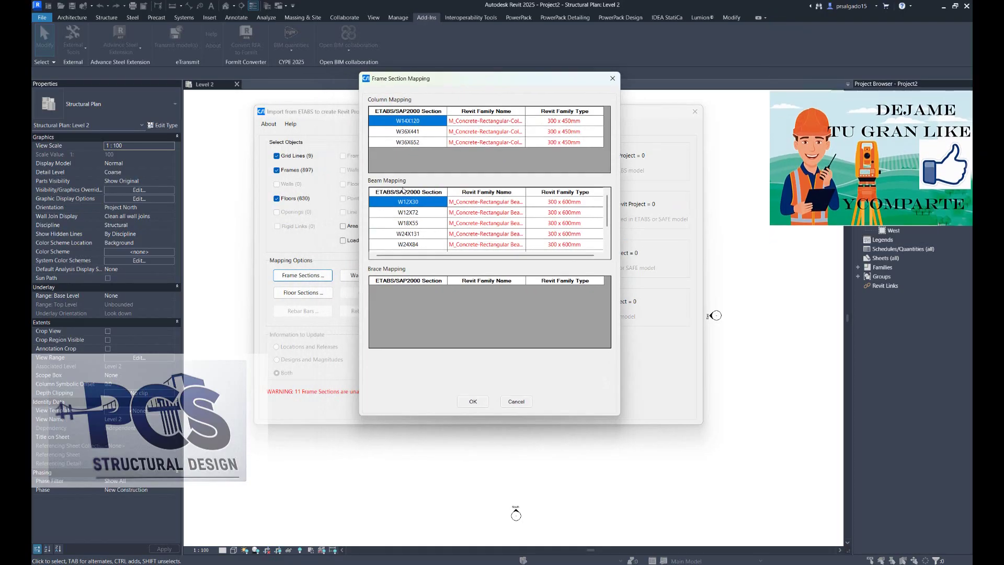
pyautogui.scroll(-1, 416, 234)
pyautogui.scroll(1, 415, 234)
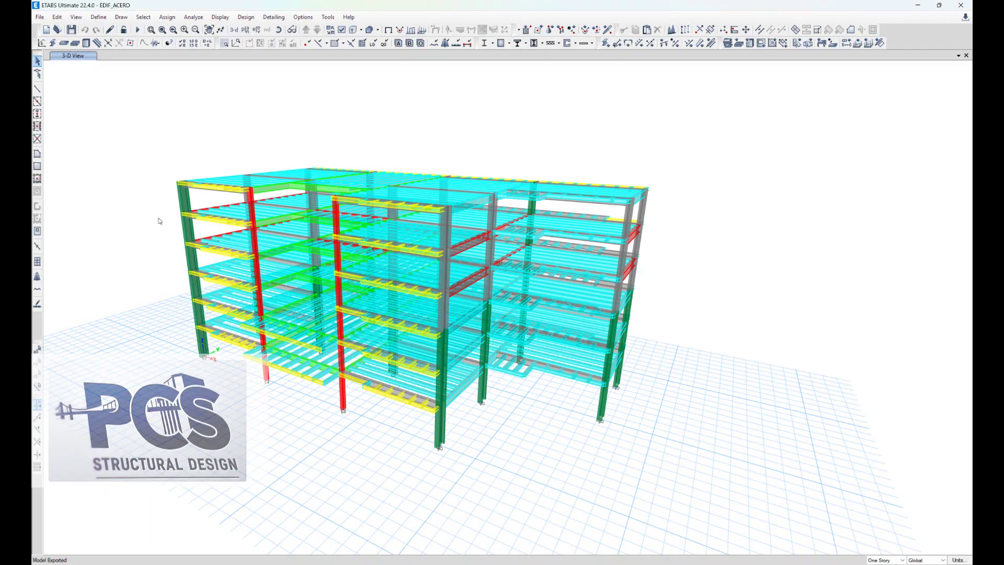
# - Show ETABS' Frame Section Properties table listing the 11 W-shapes from W12X30 to W36X652
pyautogui.hotkey('ctrl', 't')
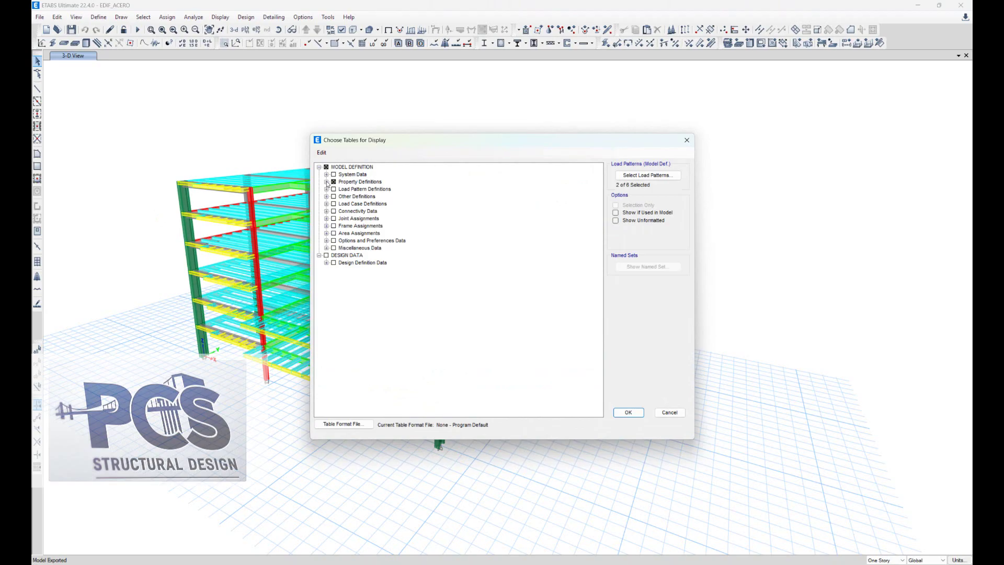
pyautogui.click(326, 182)
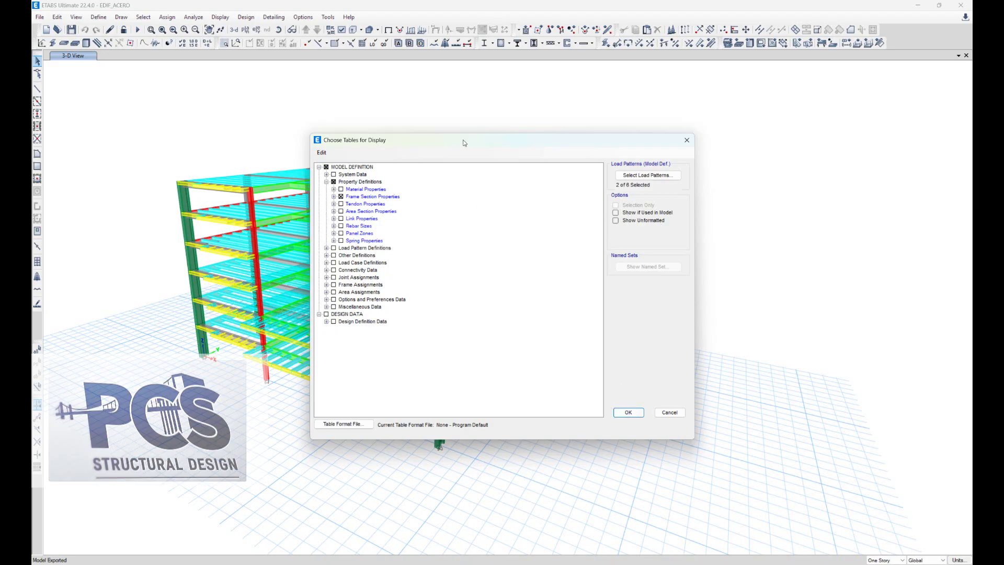
pyautogui.moveTo(463, 142); pyautogui.dragTo(539, 111)
pyautogui.click(704, 382)
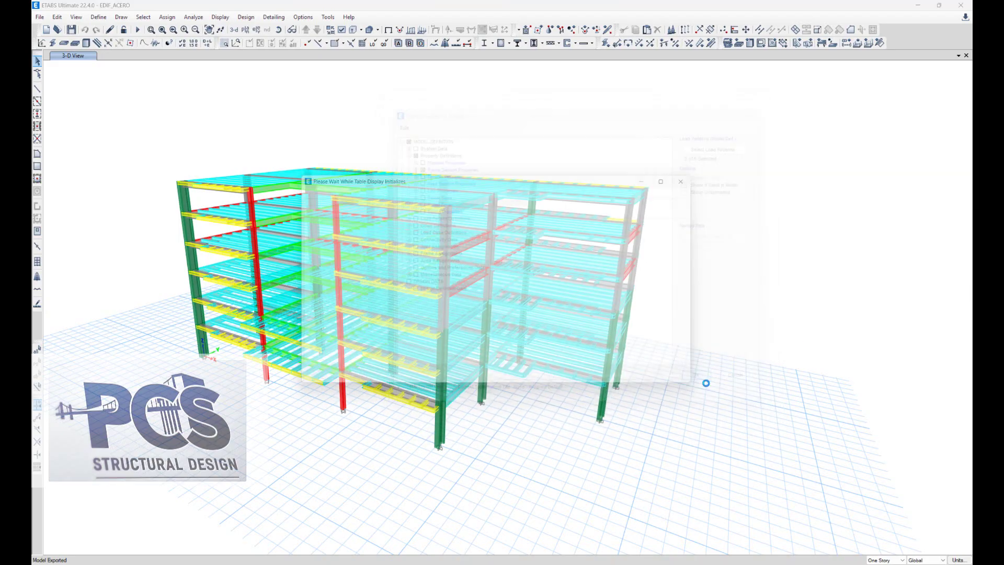
pyautogui.moveTo(488, 173); pyautogui.dragTo(500, 128)
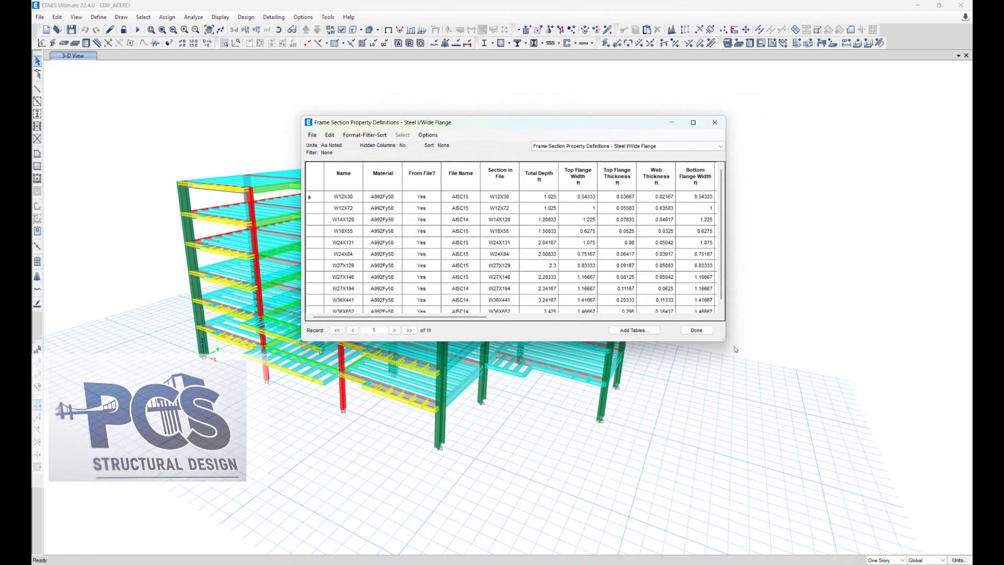
pyautogui.moveTo(726, 338); pyautogui.dragTo(542, 356)
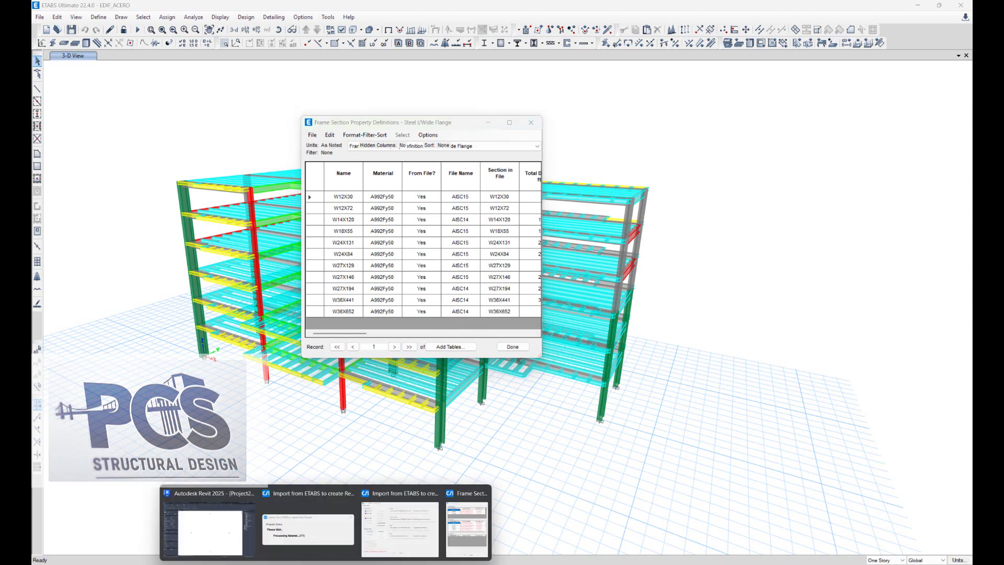
# - Bring Revit's Frame Section Mapping dialog back into view, positioned to the left
pyautogui.click(383, 548)
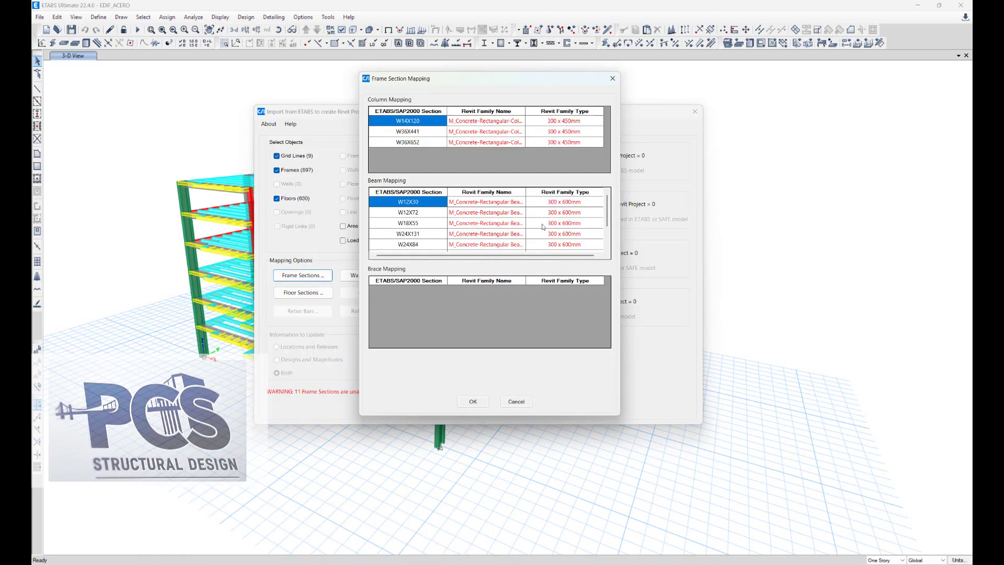
pyautogui.moveTo(490, 83); pyautogui.dragTo(384, 88)
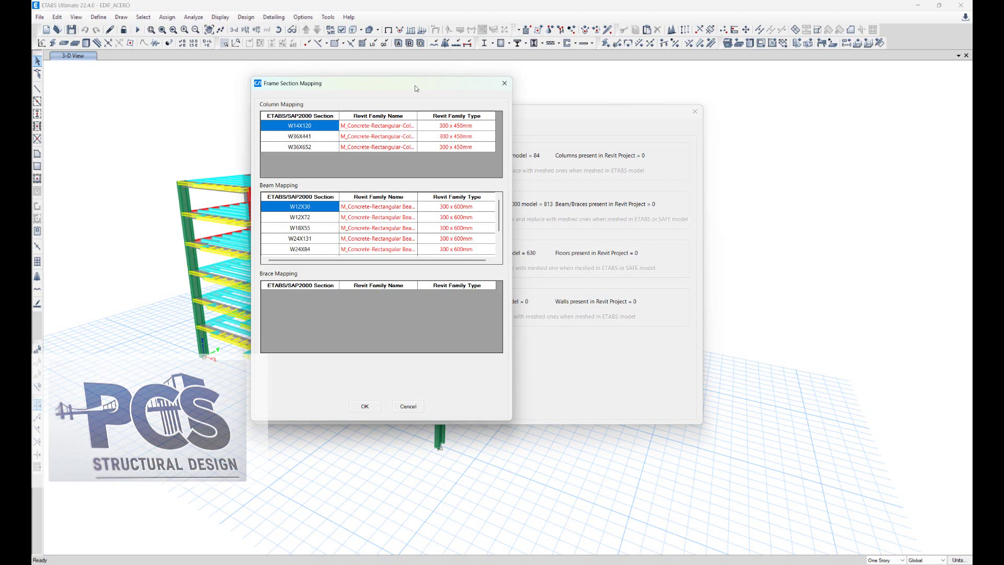
pyautogui.moveTo(415, 86); pyautogui.dragTo(414, 96)
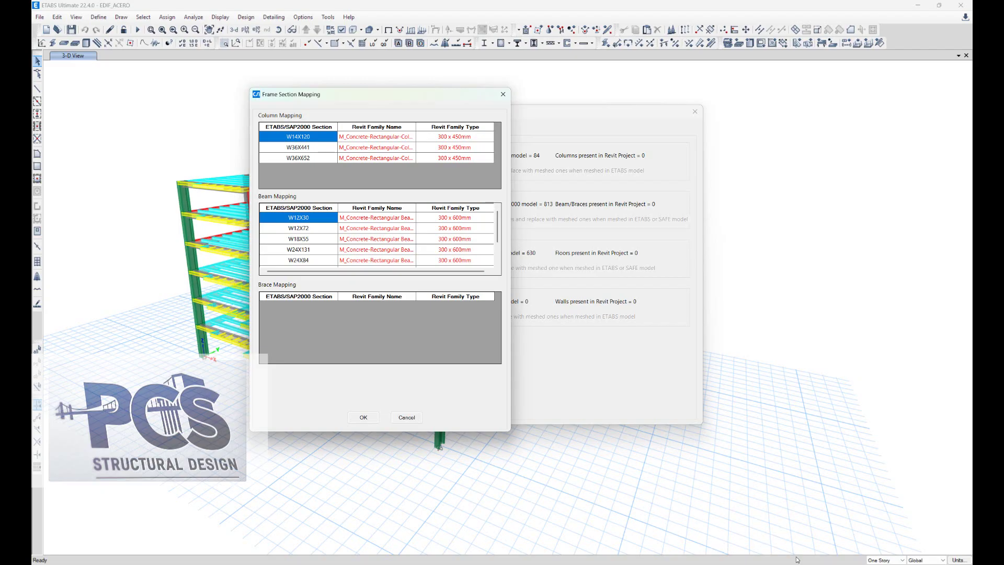
pyautogui.moveTo(751, 560)
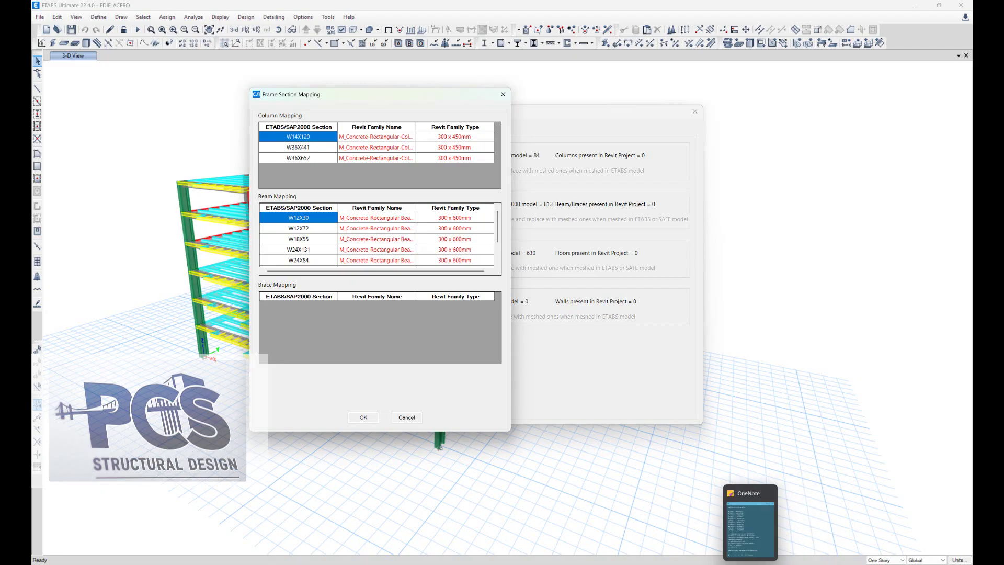
# - Open the EQUIVALENCIA DE PERFILES note and list the W14X120 column's Revit family choices
pyautogui.click(750, 523)
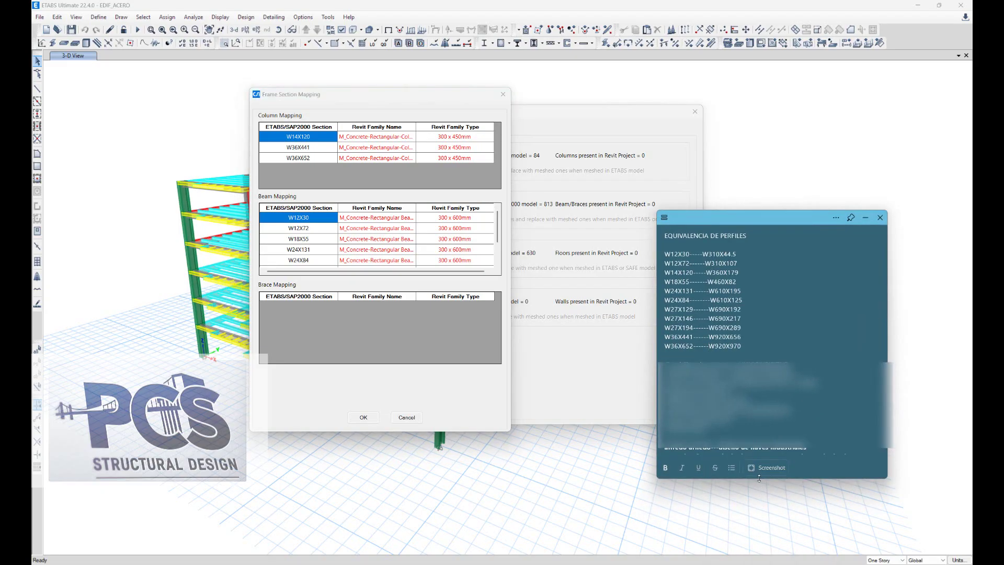
pyautogui.moveTo(759, 480); pyautogui.dragTo(759, 377)
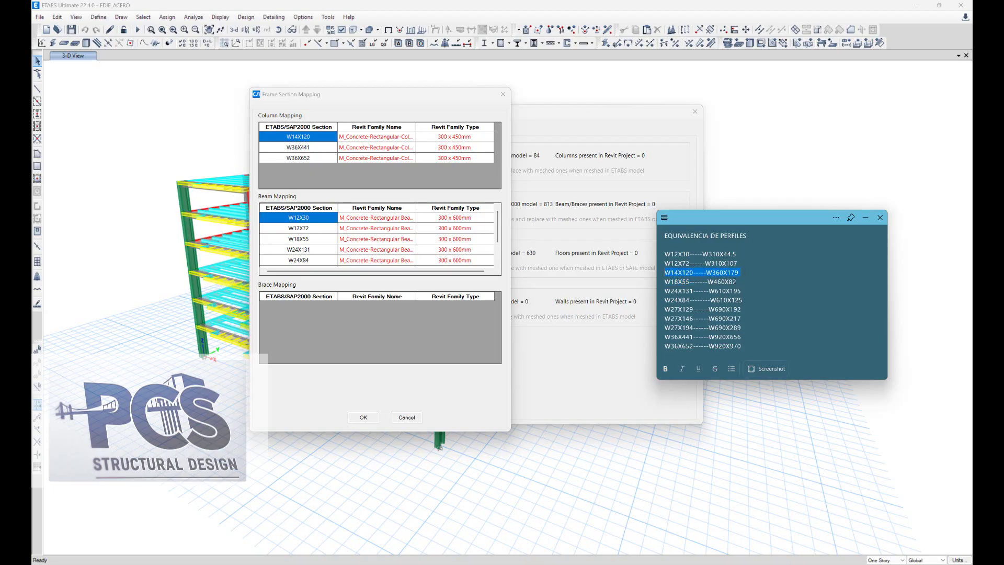
pyautogui.click(411, 138)
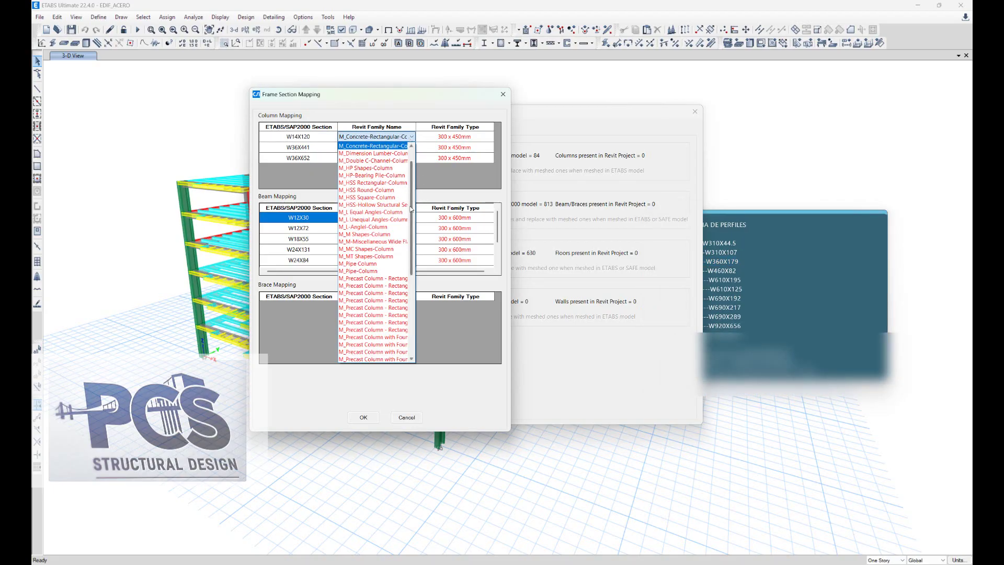
# - Map the W14X120, W36X441 and W36X652 columns to the M_W Shapes-Column family
pyautogui.moveTo(413, 209); pyautogui.dragTo(411, 304)
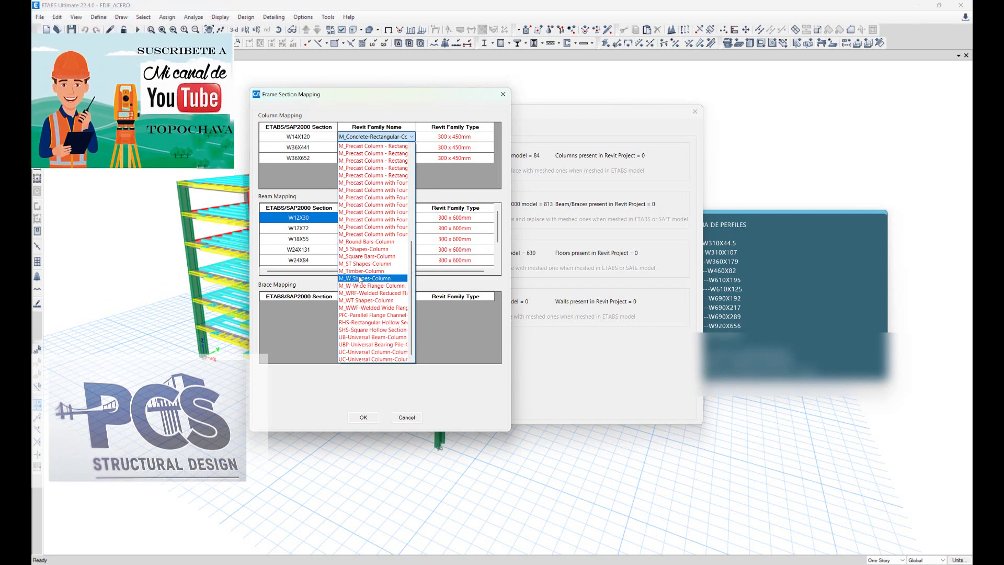
pyautogui.click(361, 279)
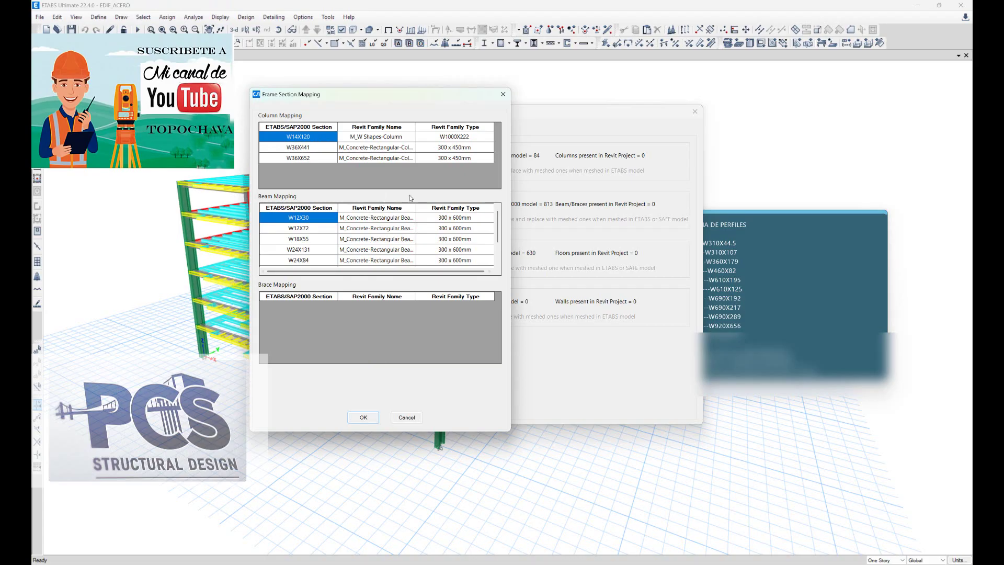
pyautogui.click(412, 149)
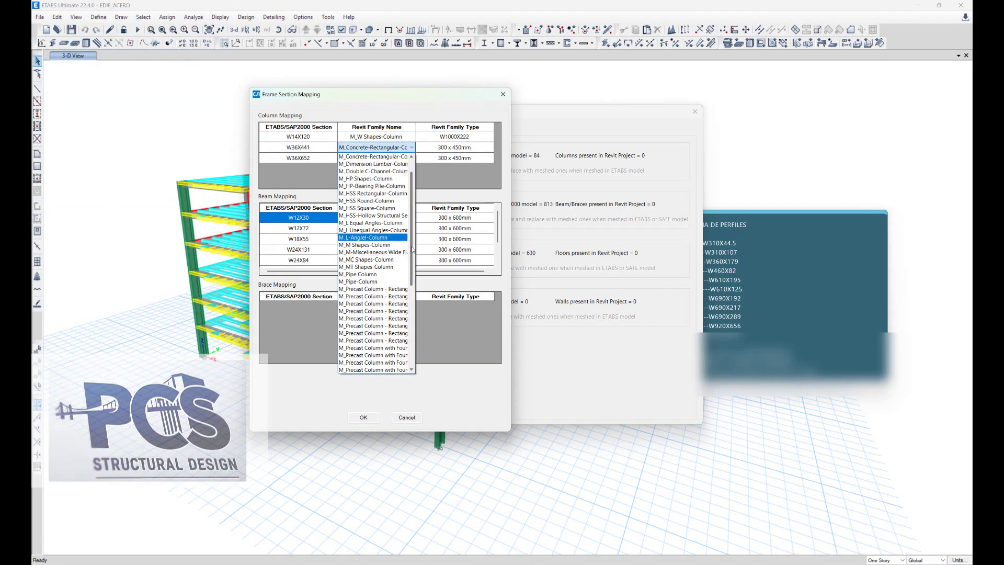
pyautogui.scroll(-3, 411, 345)
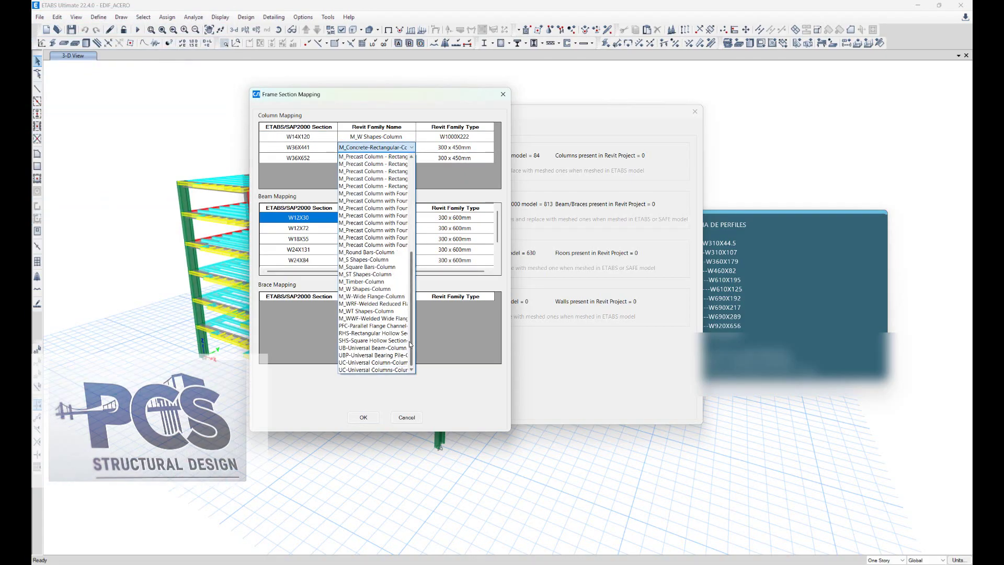
pyautogui.click(382, 289)
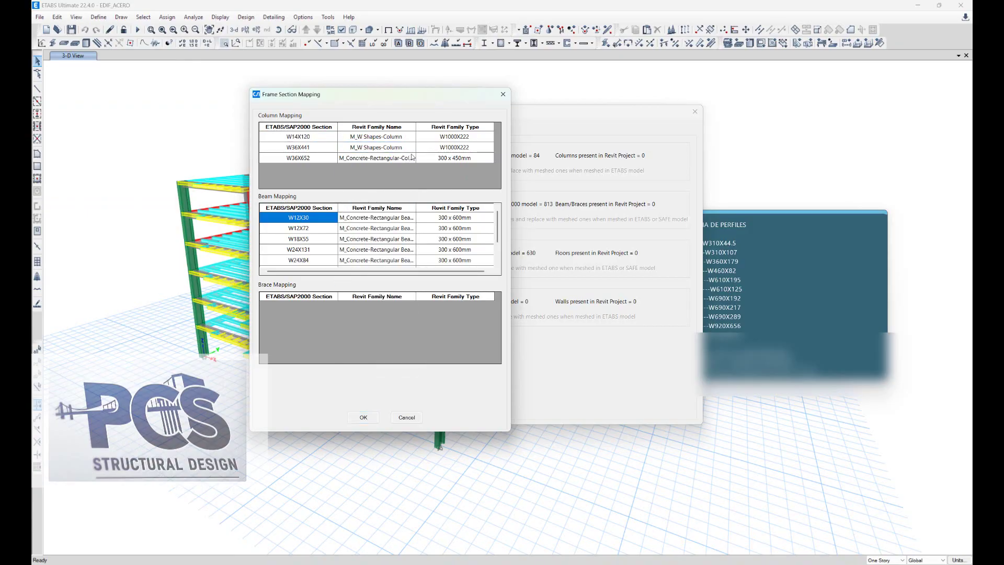
pyautogui.click(412, 158)
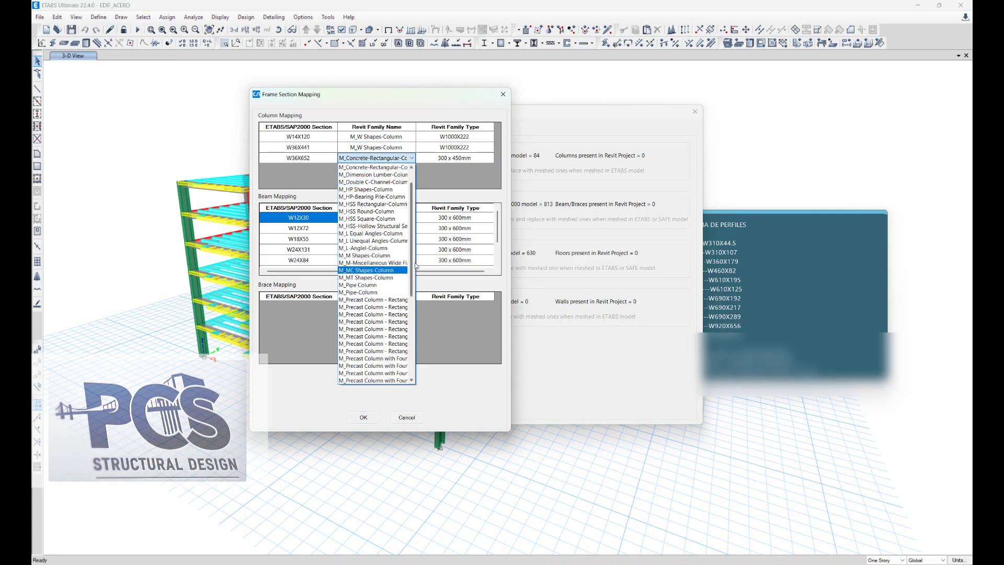
pyautogui.moveTo(412, 268); pyautogui.dragTo(409, 366)
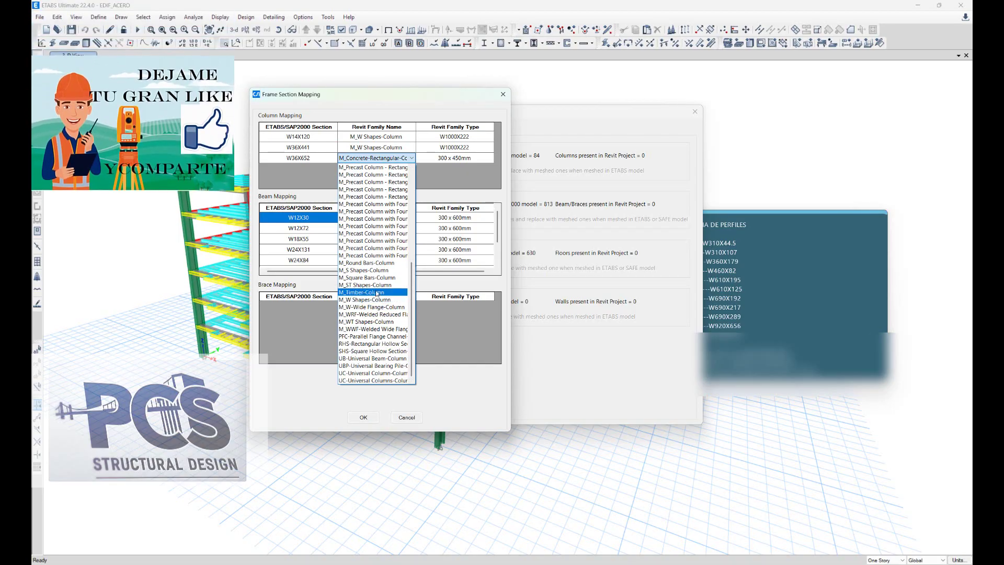
pyautogui.click(379, 300)
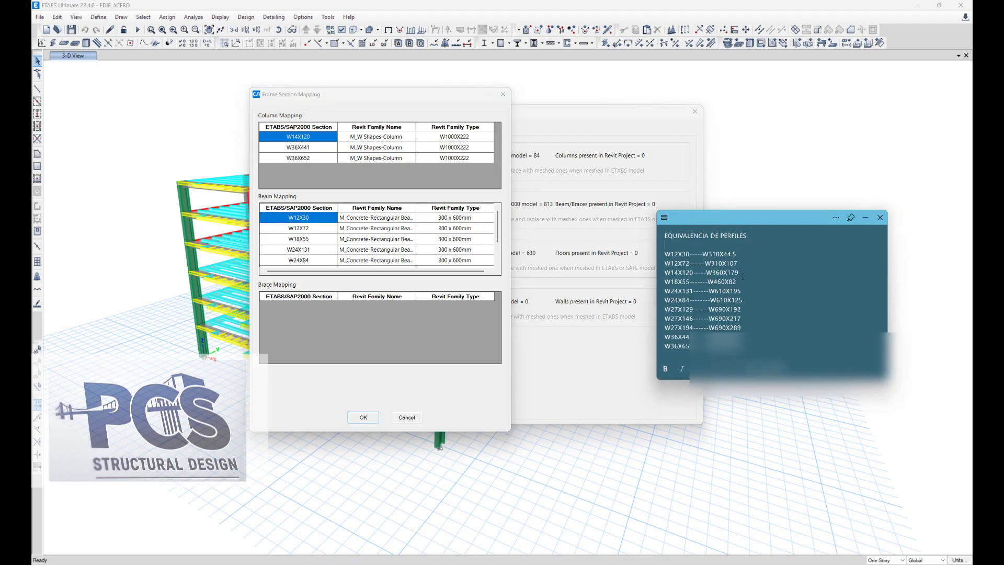
# - Set the W14X120 column's Revit family type to W360X179
pyautogui.click(487, 140)
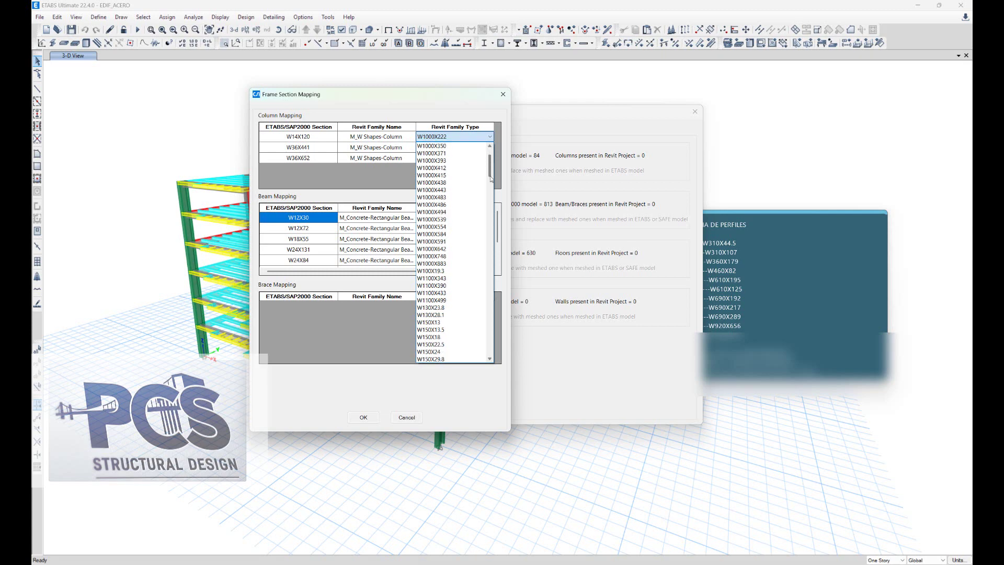
pyautogui.moveTo(491, 180)
pyautogui.mouseDown()
pyautogui.moveTo(493, 255)
pyautogui.moveTo(492, 242)
pyautogui.mouseUp()
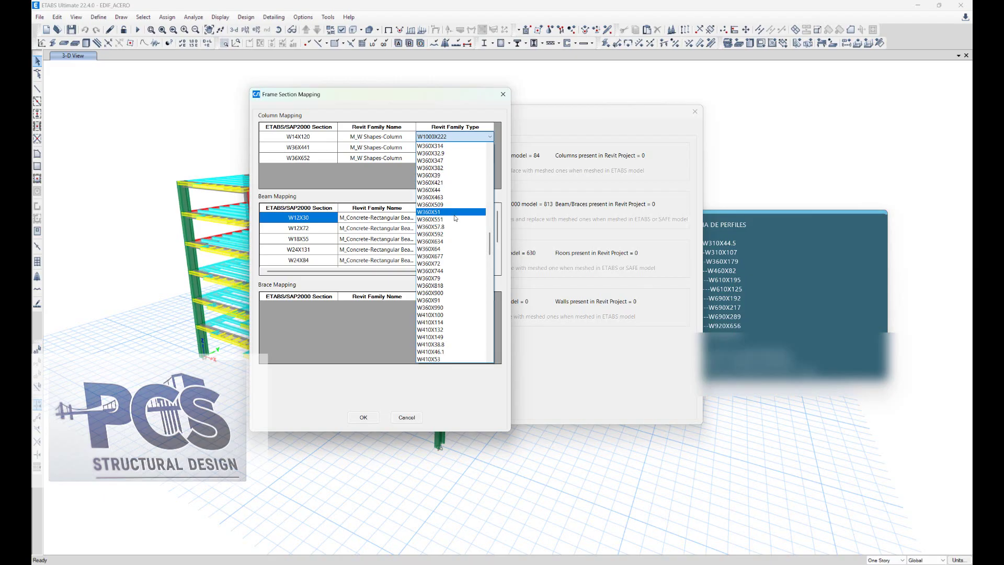
pyautogui.scroll(1, 455, 218)
pyautogui.scroll(1, 456, 217)
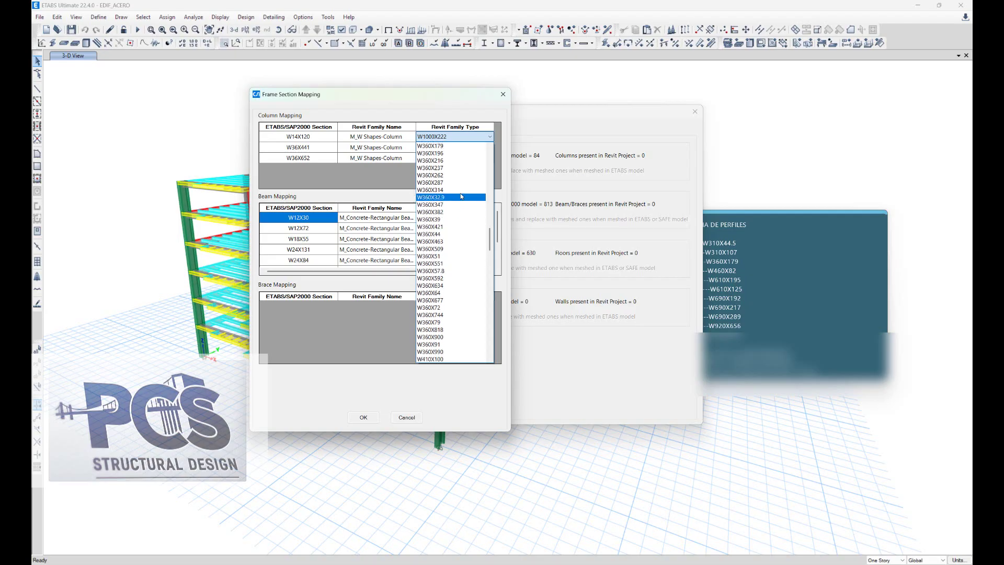
pyautogui.click(453, 146)
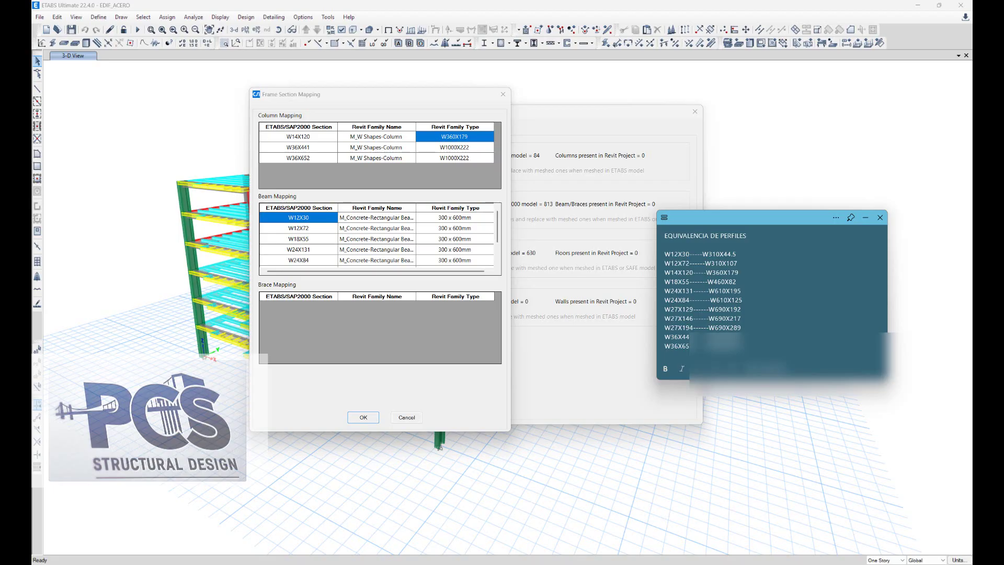
# - Set the W36X441 and W36X652 column types to W920X656 and W920X970
pyautogui.click(490, 147)
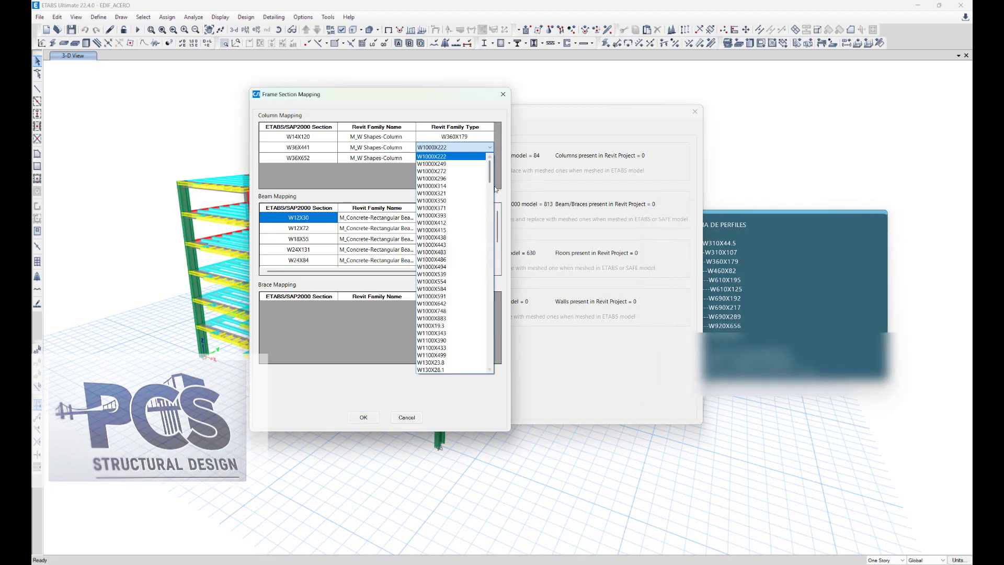
pyautogui.scroll(-10, 452, 215)
pyautogui.click(430, 348)
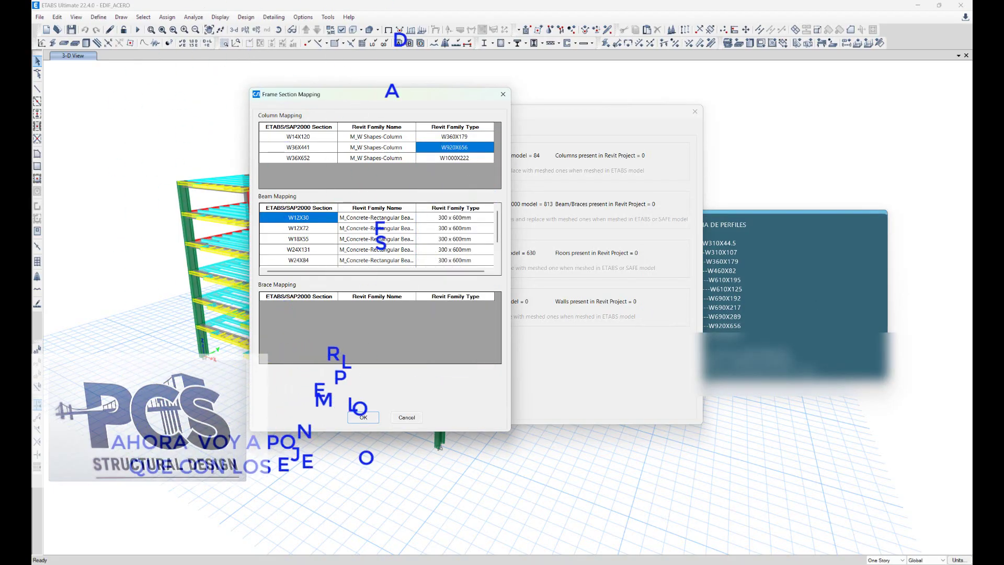
pyautogui.click(732, 245)
pyautogui.click(490, 158)
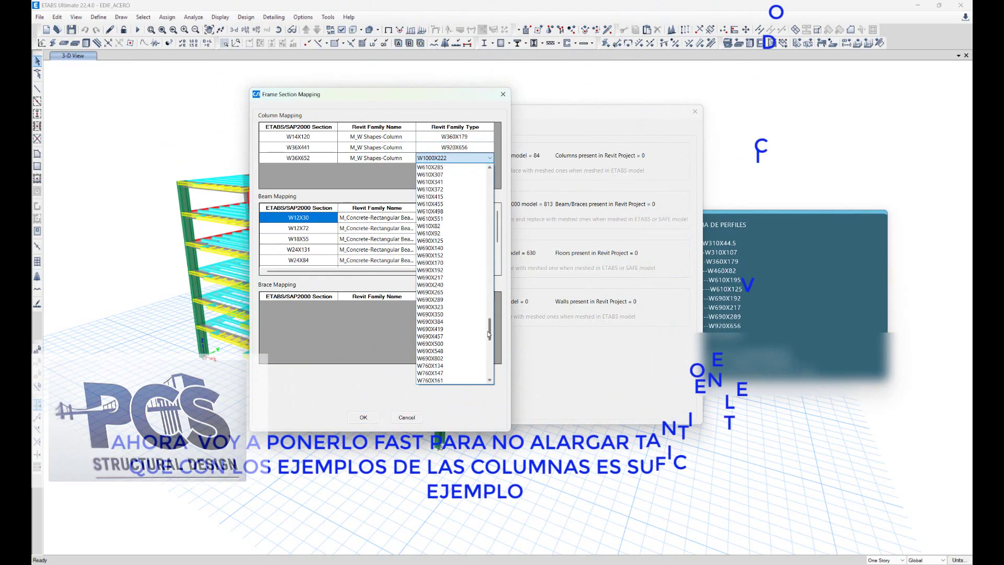
pyautogui.click(452, 372)
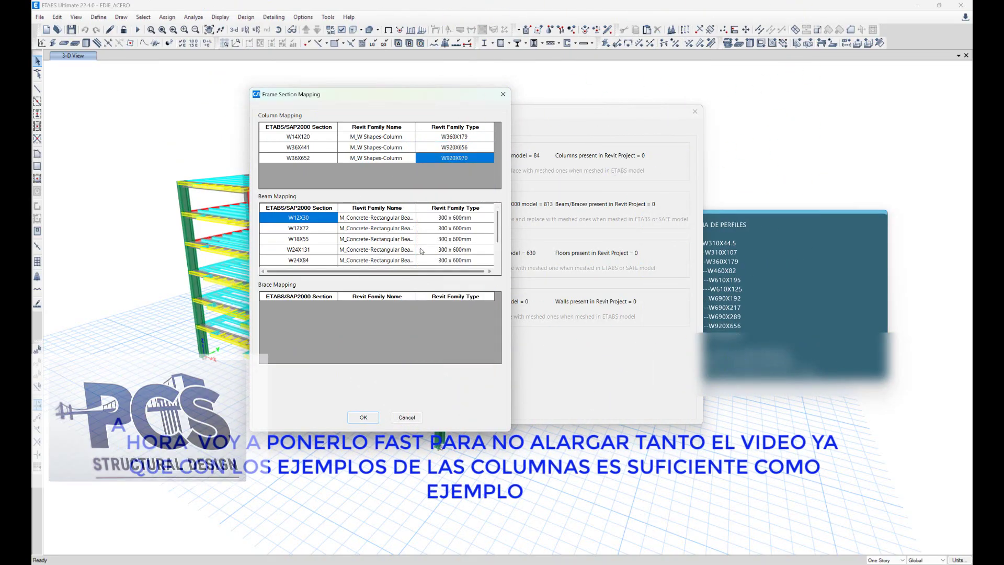
pyautogui.click(412, 218)
# - Switch the W12X30, W12X72, W18X55 and W24X131 beams to the M_W Shapes family
pyautogui.click(375, 330)
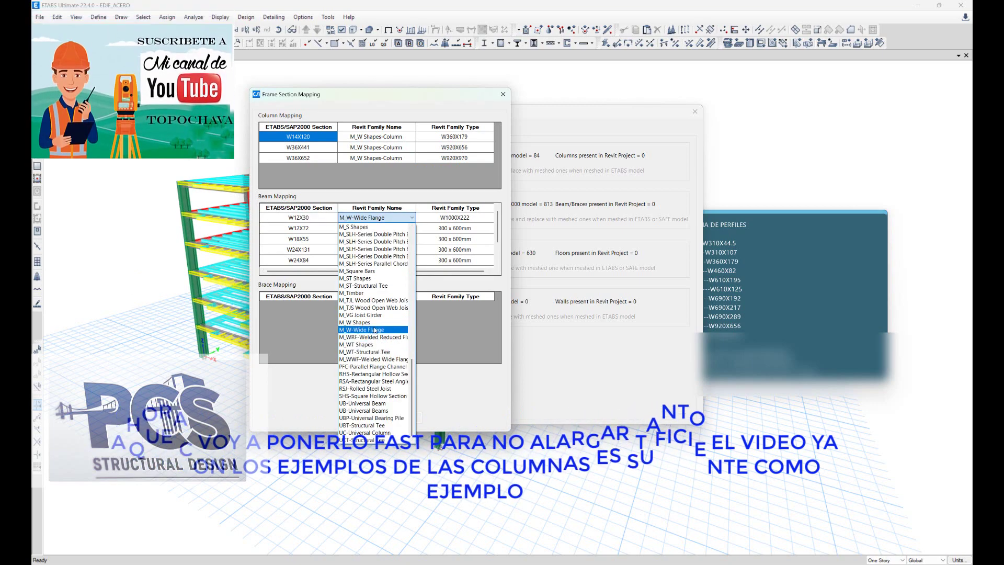
pyautogui.click(354, 322)
pyautogui.click(412, 228)
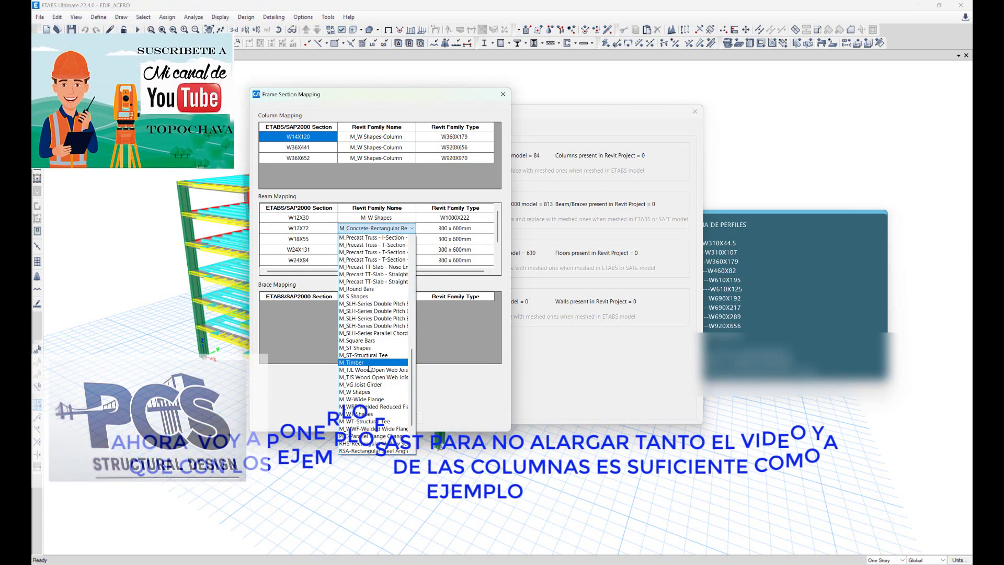
pyautogui.click(356, 333)
pyautogui.click(412, 239)
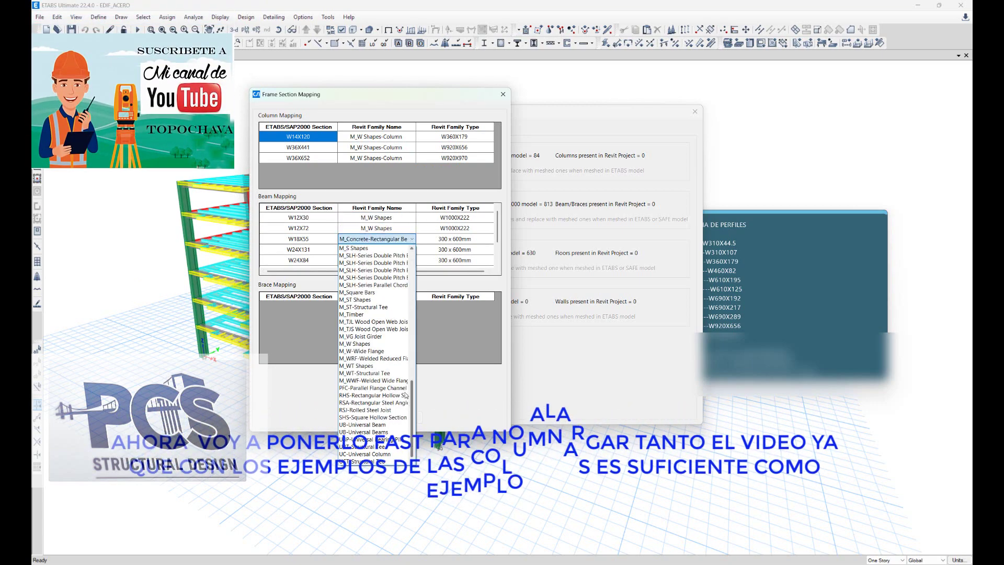
pyautogui.click(354, 344)
pyautogui.click(411, 250)
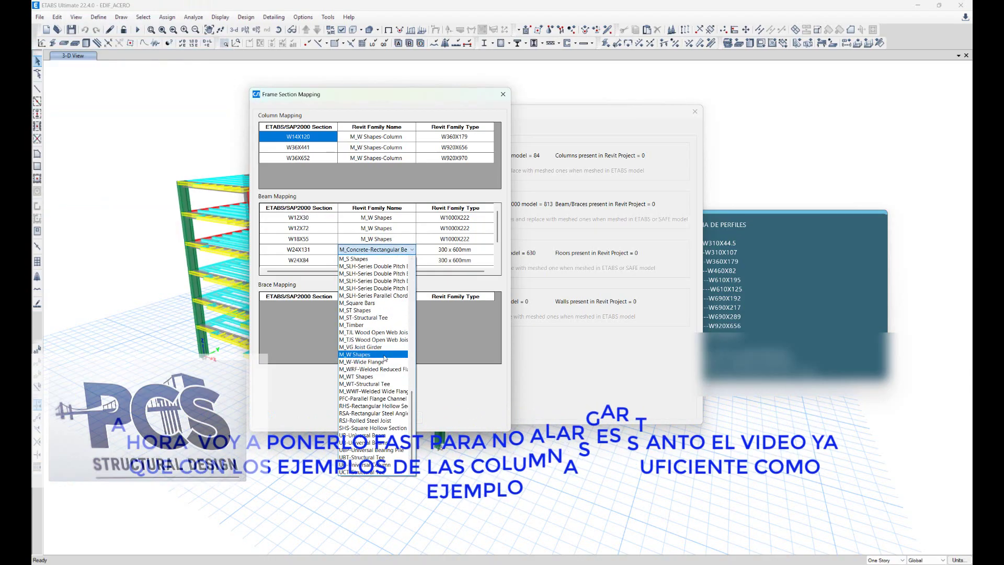
pyautogui.click(356, 354)
# - Switch the W24X84, W27X129, W27X146 and W27X194 beams to M_W Shapes as well
pyautogui.click(412, 228)
pyautogui.moveTo(412, 293); pyautogui.dragTo(414, 423)
pyautogui.click(356, 333)
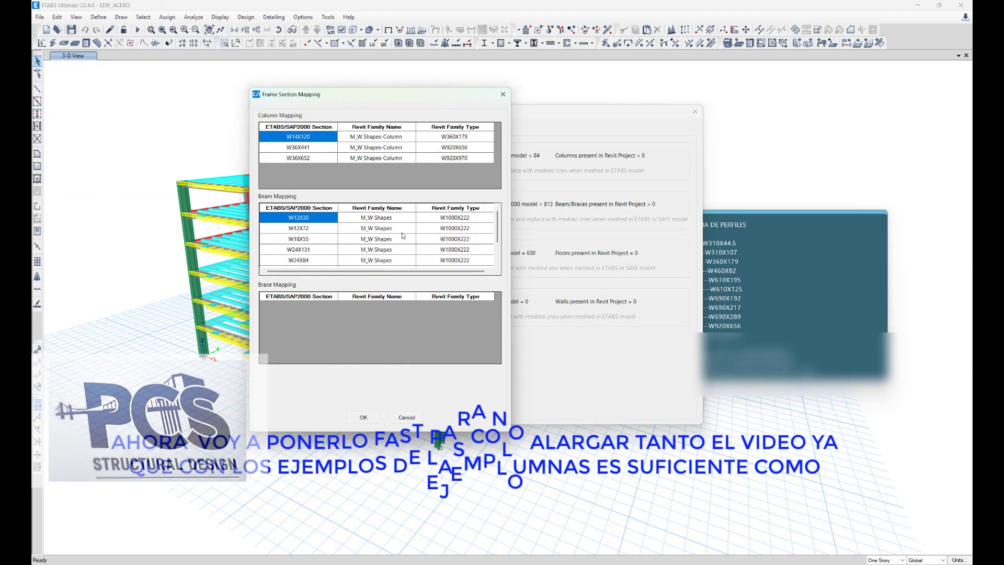
pyautogui.click(412, 239)
pyautogui.click(382, 343)
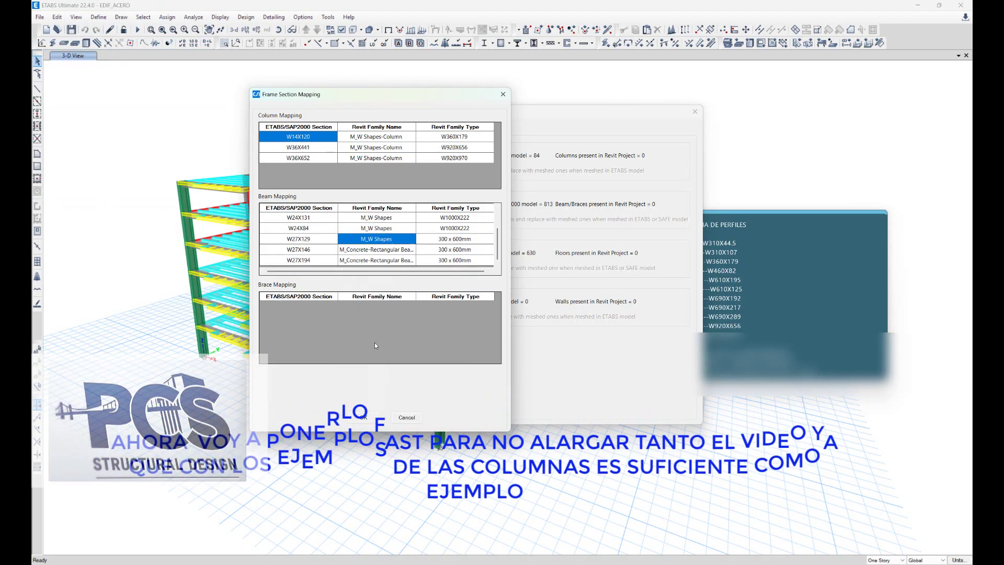
pyautogui.click(412, 239)
pyautogui.click(412, 249)
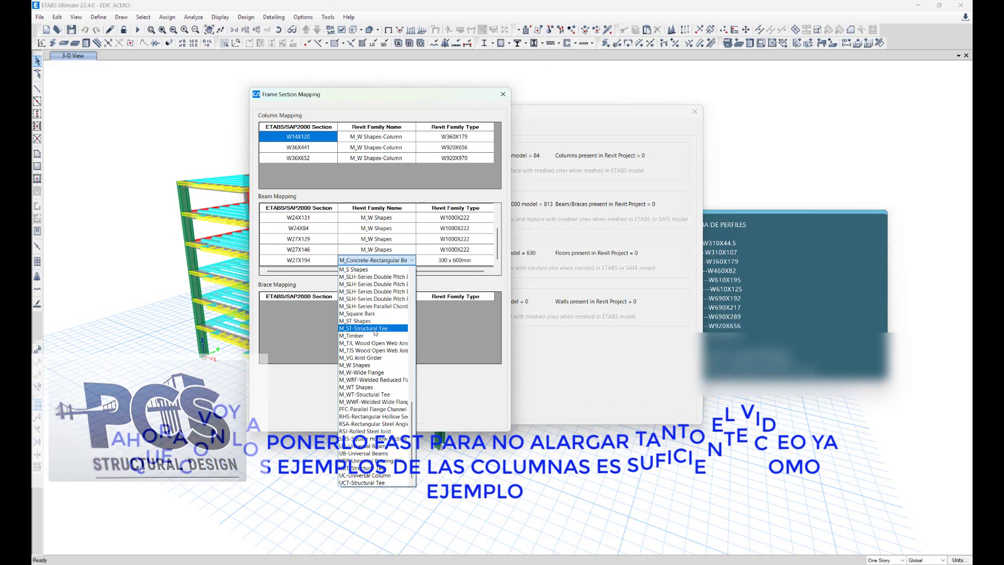
pyautogui.click(365, 325)
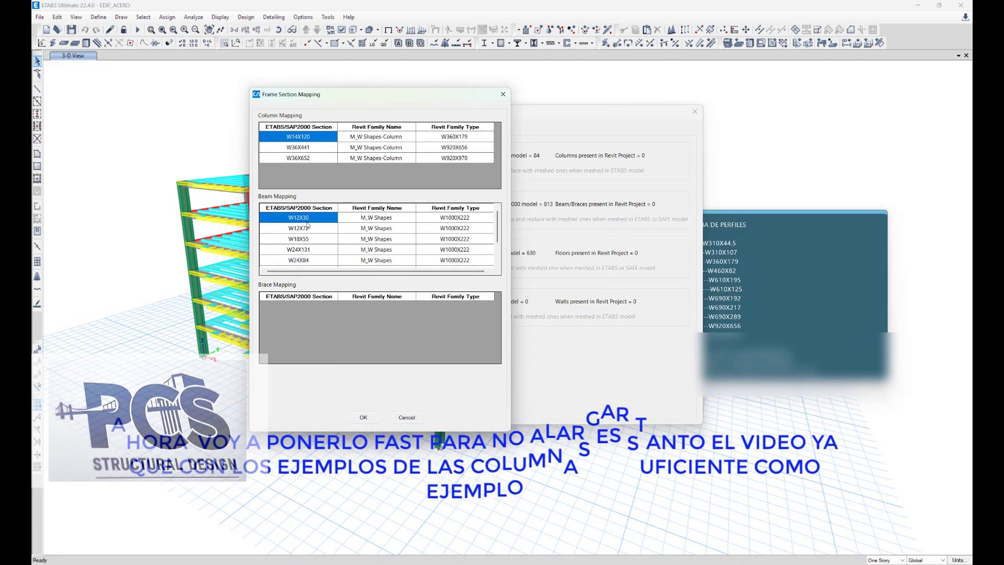
# - Assign metric beam types from the equivalence note, starting with W12X30 as W310X44.5
pyautogui.click(706, 217)
pyautogui.click(455, 217)
pyautogui.click(490, 217)
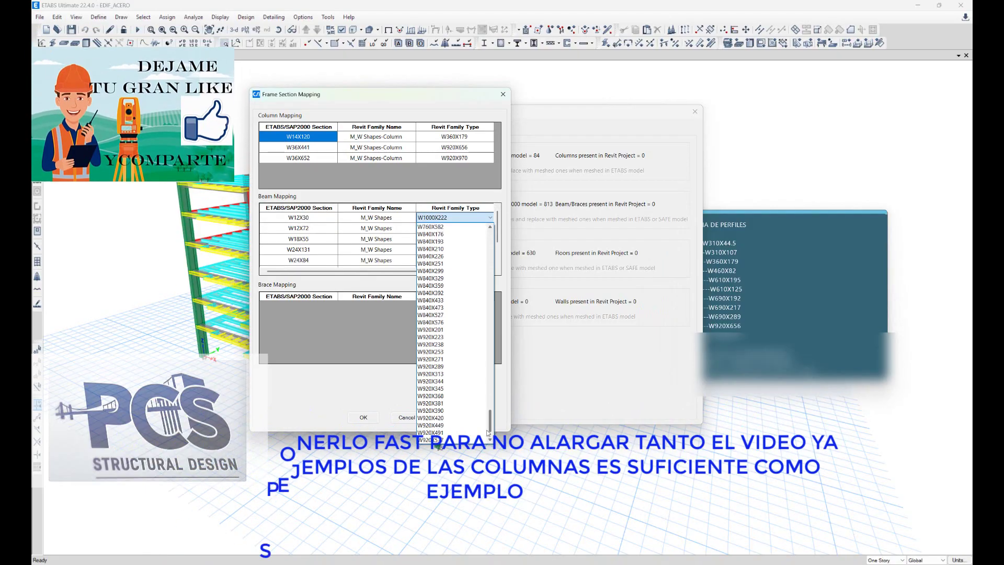
pyautogui.click(445, 352)
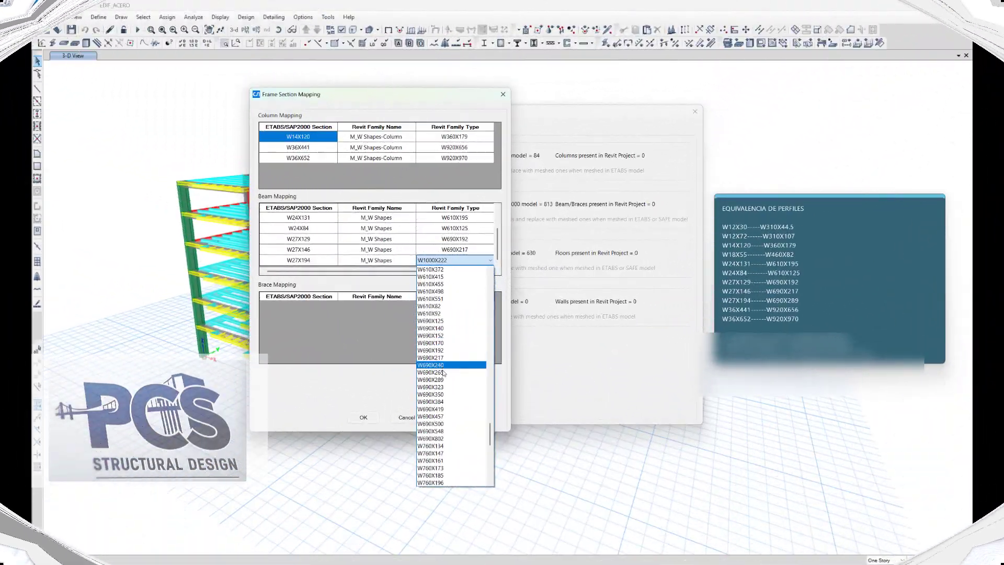
pyautogui.click(462, 281)
pyautogui.scroll(-1, 458, 246)
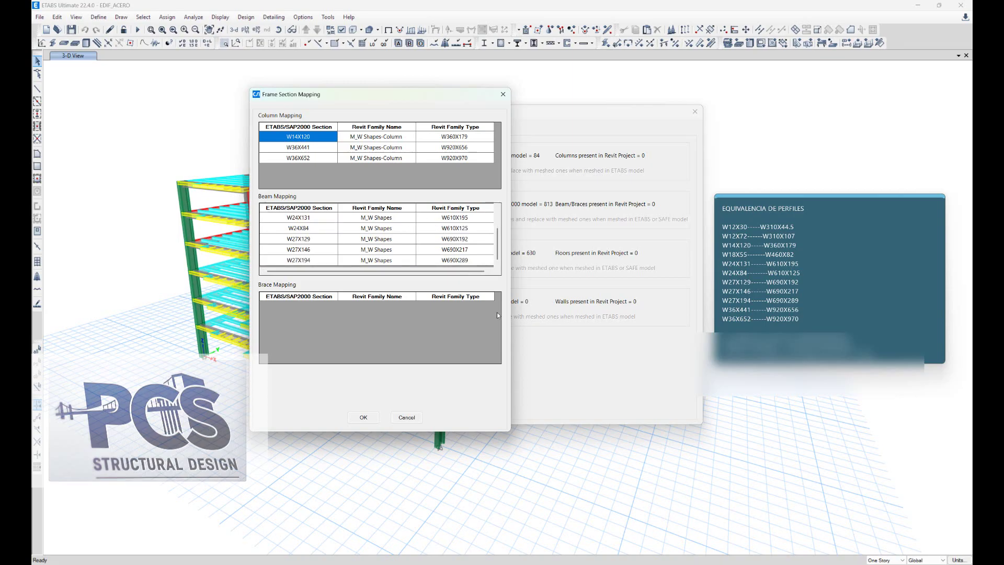
# - Accept the section mapping and import the model into Revit, finishing with 0 errors and 36 warnings
pyautogui.click(365, 416)
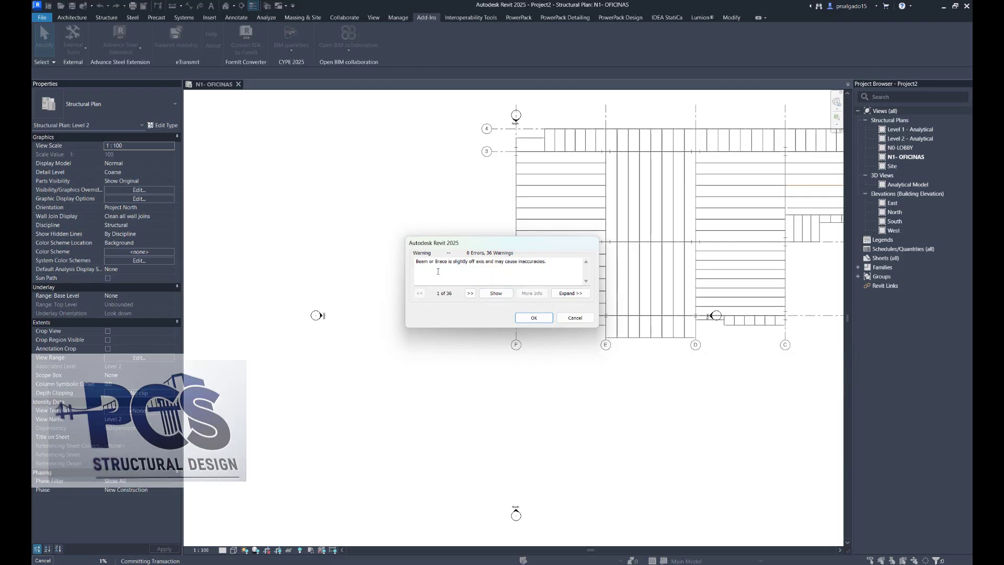
# - Dismiss the off-axis beam warnings and the data-transfer-complete messages
pyautogui.click(534, 319)
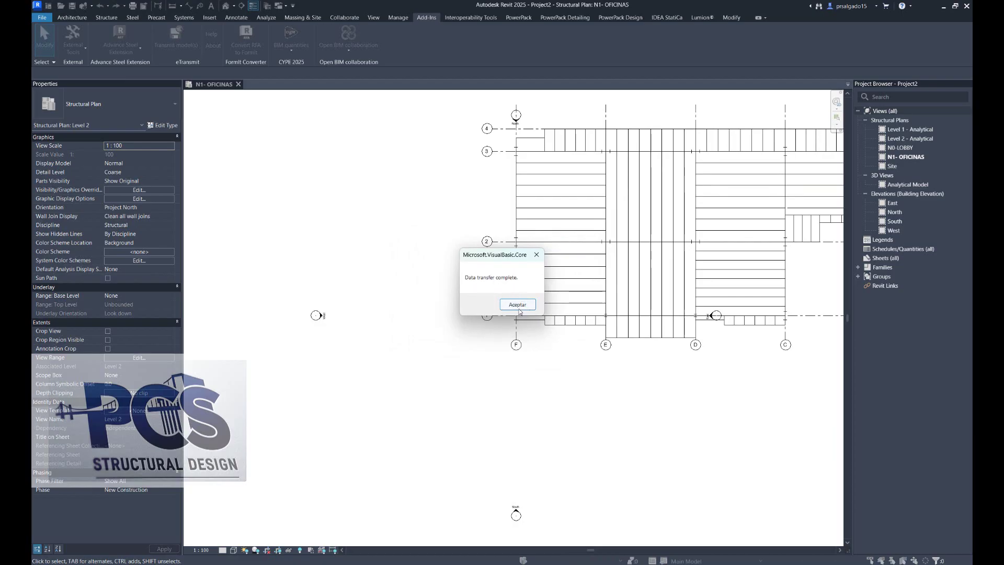
pyautogui.click(517, 304)
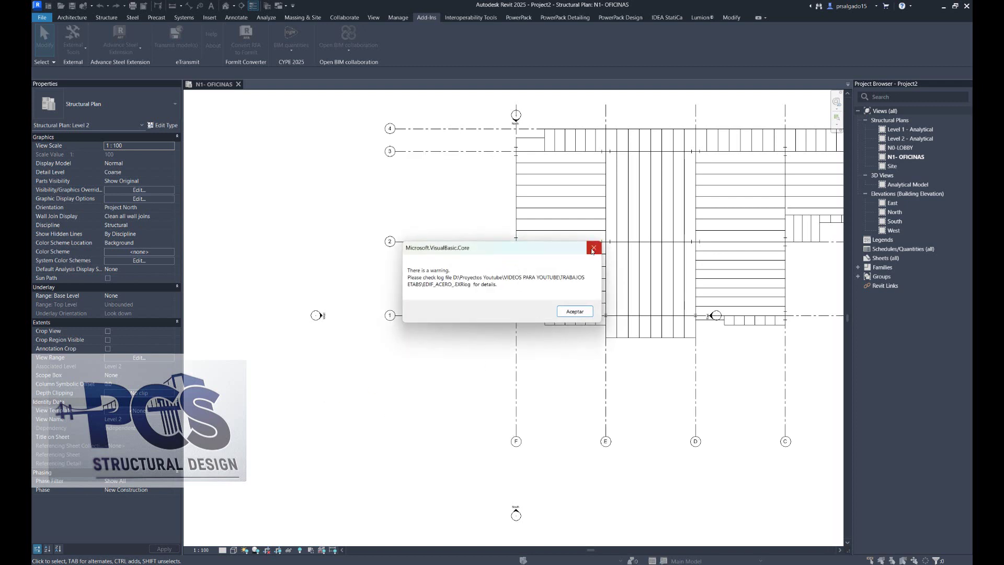
pyautogui.click(592, 247)
pyautogui.scroll(-2, 469, 353)
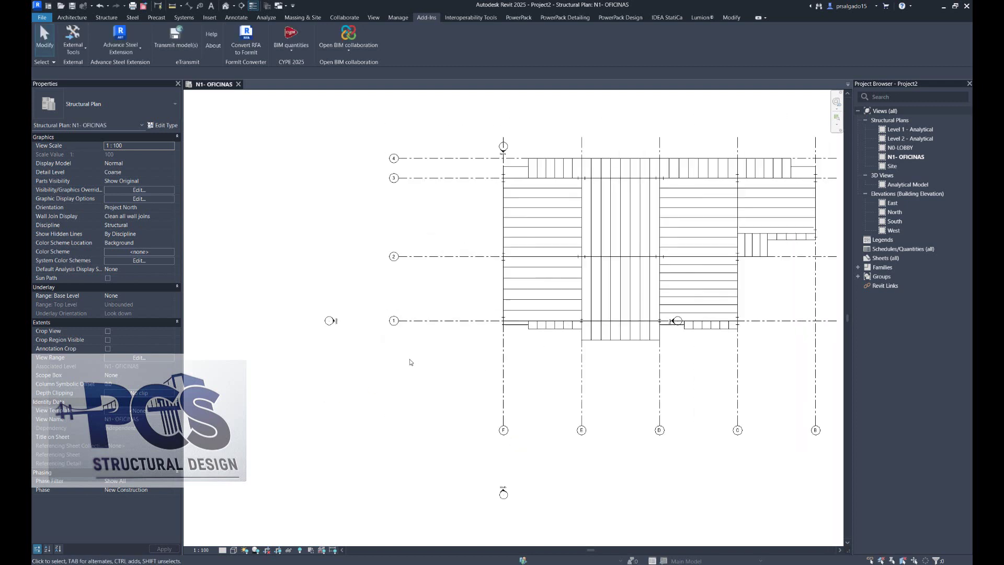
pyautogui.scroll(-2, 410, 360)
pyautogui.scroll(3, 685, 292)
pyautogui.scroll(-1, 575, 345)
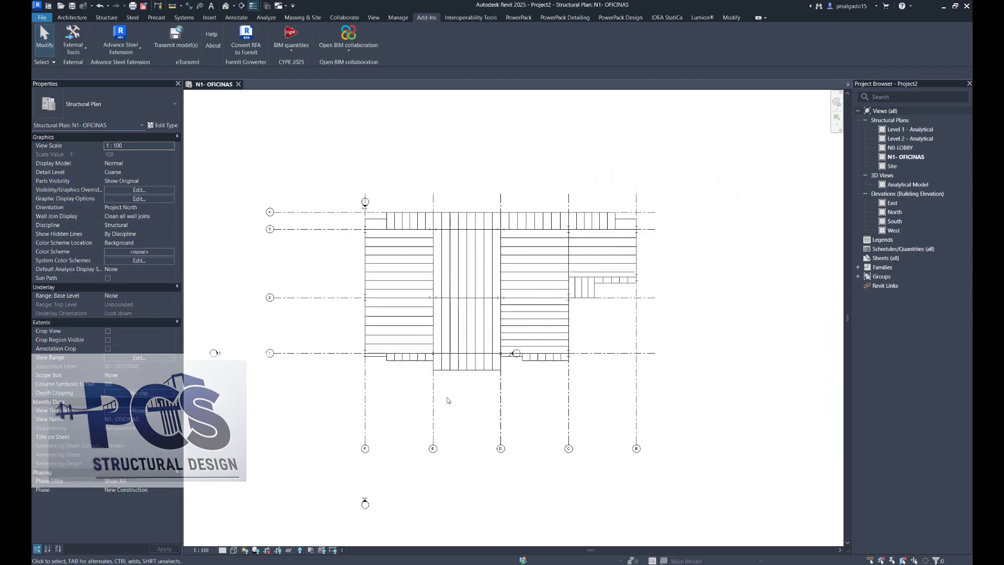
# - Set the N1-OFICINAS plan to Fine detail and Shaded, then open the default 3D view
pyautogui.click(222, 550)
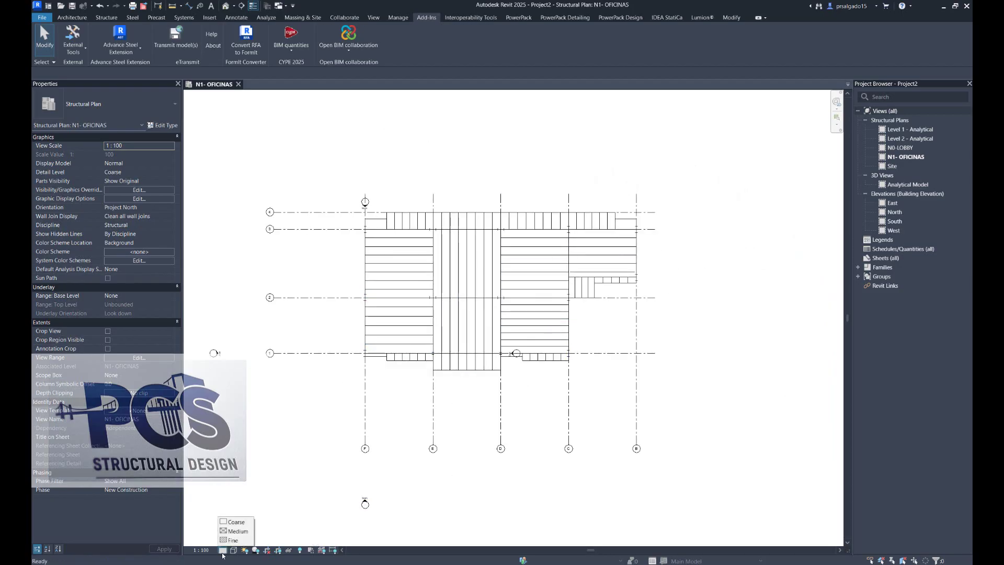
pyautogui.click(233, 542)
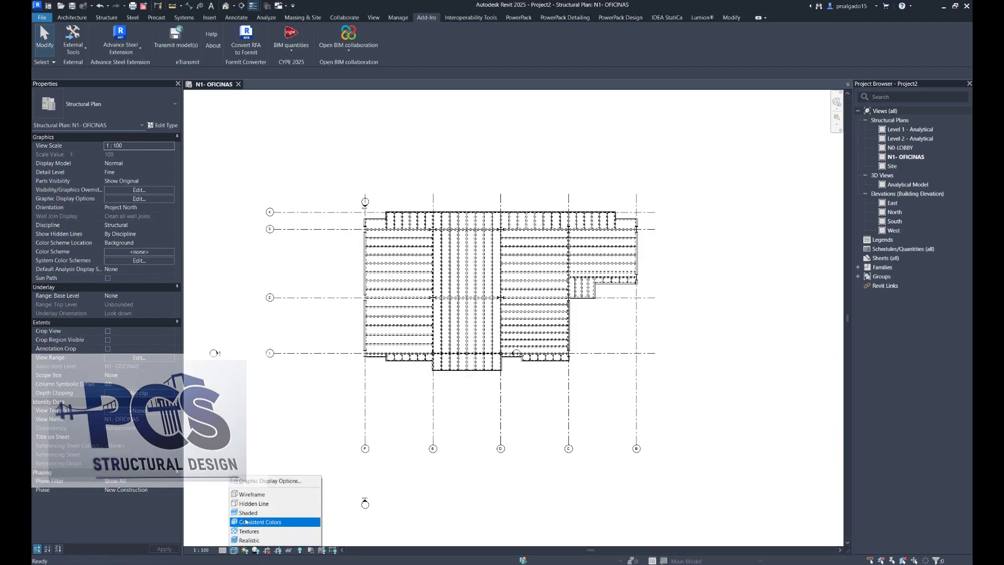
pyautogui.click(247, 515)
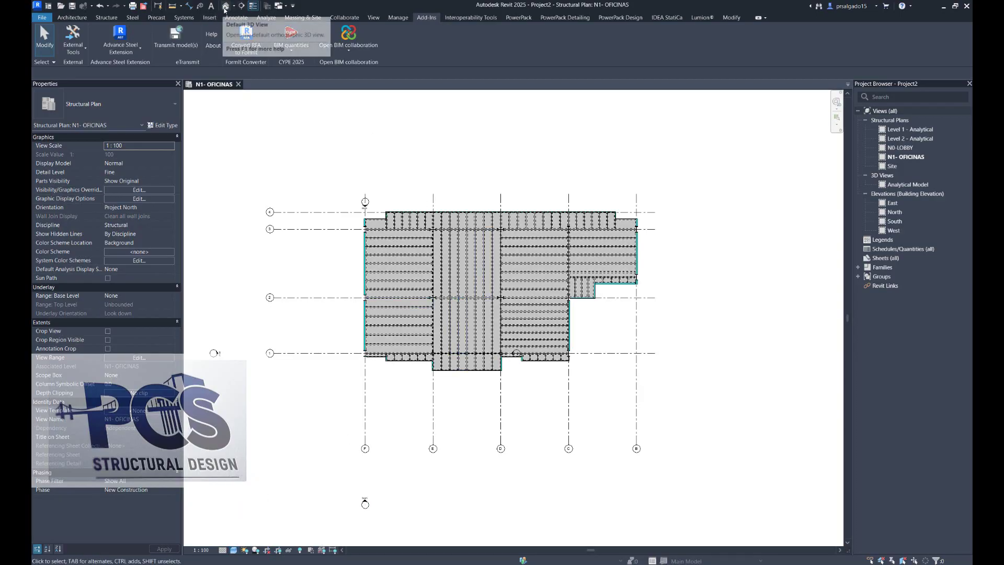
pyautogui.click(225, 7)
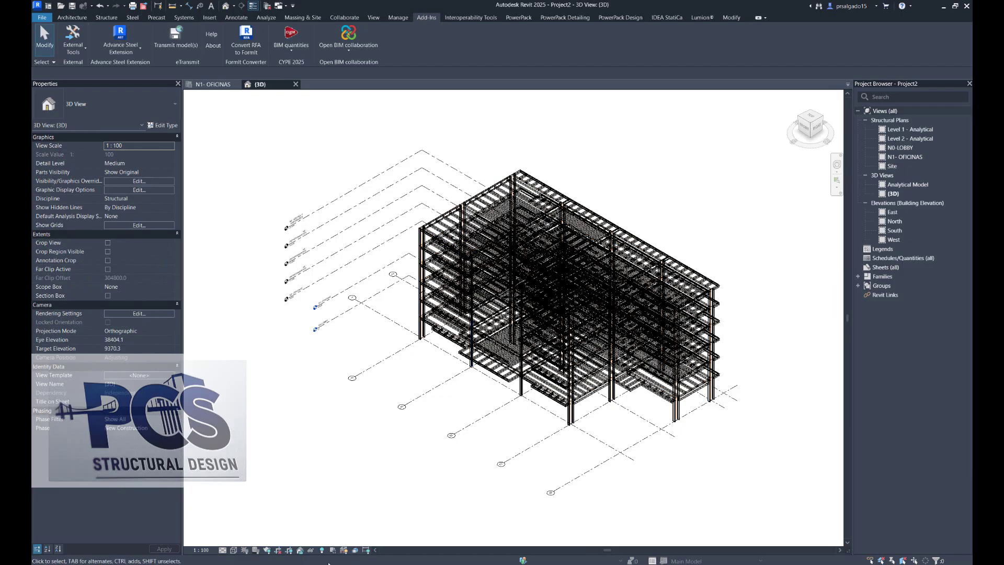
# - Set the {3D} view to Fine detail level and Shaded visual style
pyautogui.click(223, 550)
pyautogui.click(233, 550)
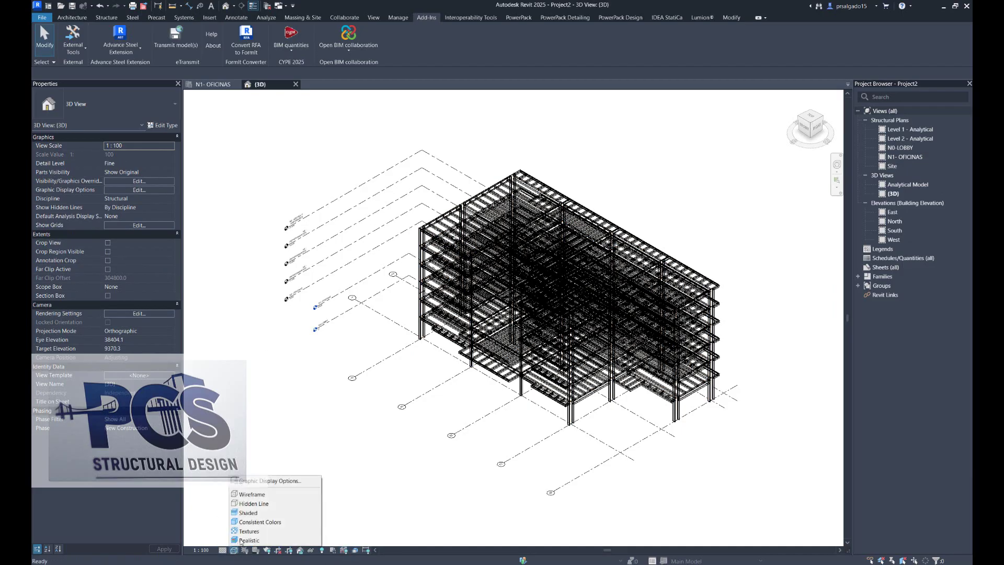
pyautogui.click(253, 514)
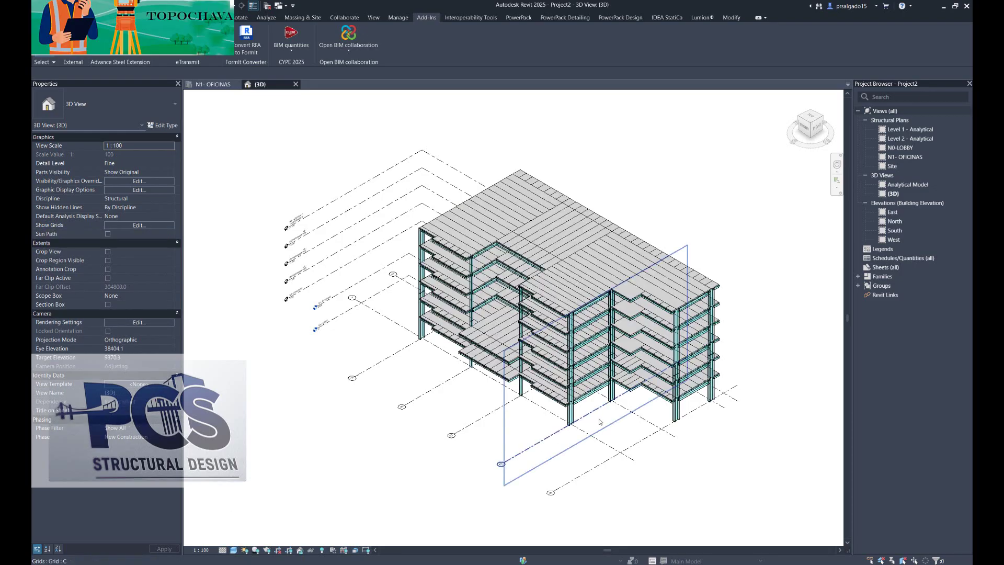
# - Orbit and zoom around the building to inspect the steel columns, beams and floor decks
pyautogui.keyDown('shift'); pyautogui.moveTo(725, 413); pyautogui.dragTo(681, 323, button='middle'); pyautogui.keyUp('shift')
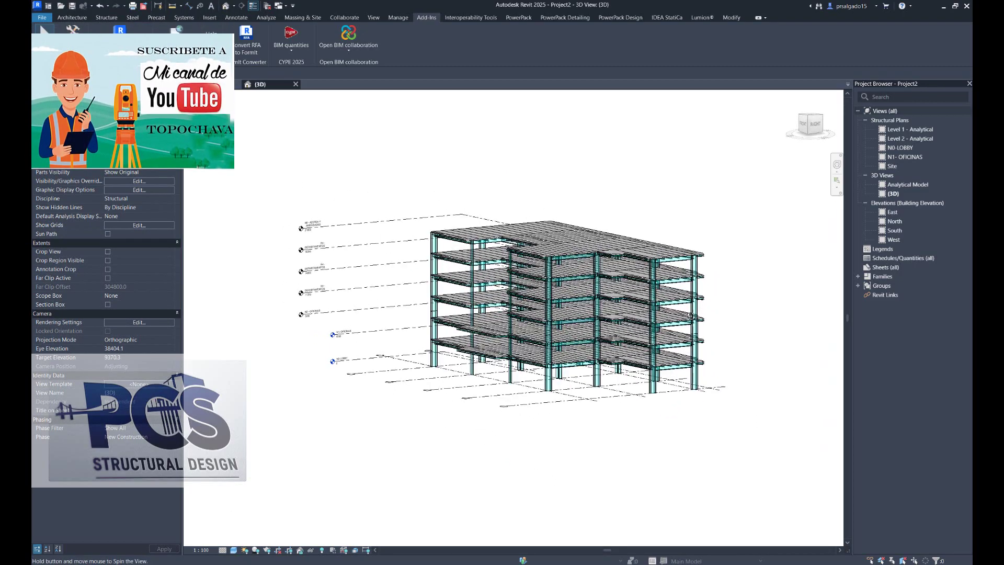
pyautogui.keyDown('shift'); pyautogui.moveTo(573, 360); pyautogui.dragTo(527, 405, button='middle'); pyautogui.keyUp('shift')
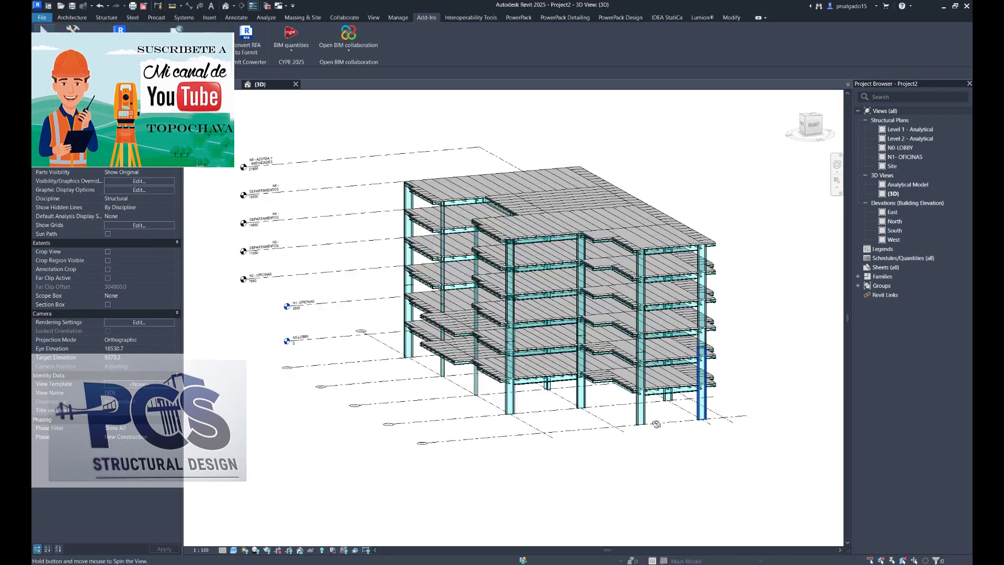
pyautogui.scroll(2, 527, 405)
pyautogui.scroll(2, 531, 387)
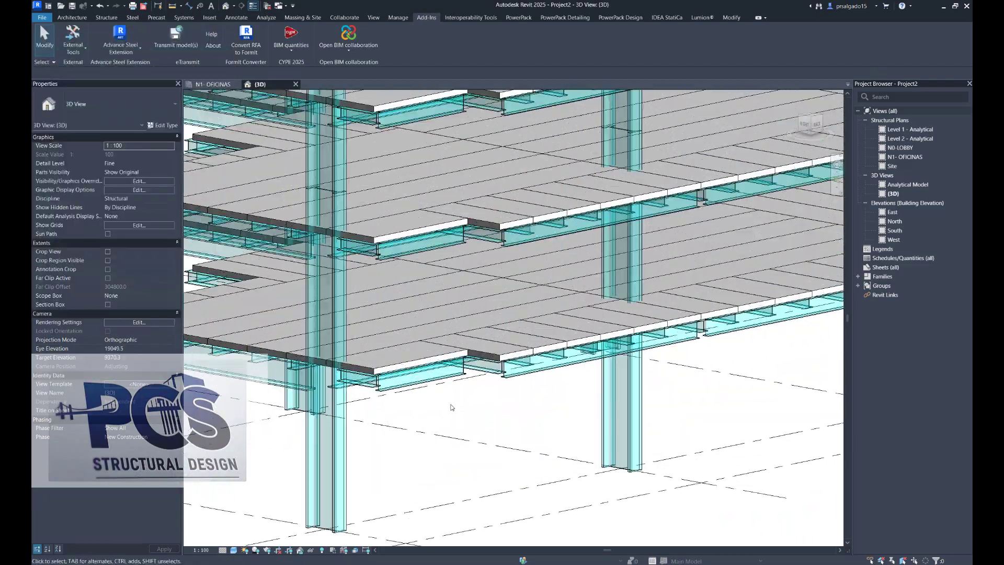
pyautogui.scroll(2, 536, 366)
pyautogui.scroll(2, 539, 343)
pyautogui.keyDown('shift'); pyautogui.moveTo(539, 343); pyautogui.dragTo(594, 384, button='middle'); pyautogui.keyUp('shift')
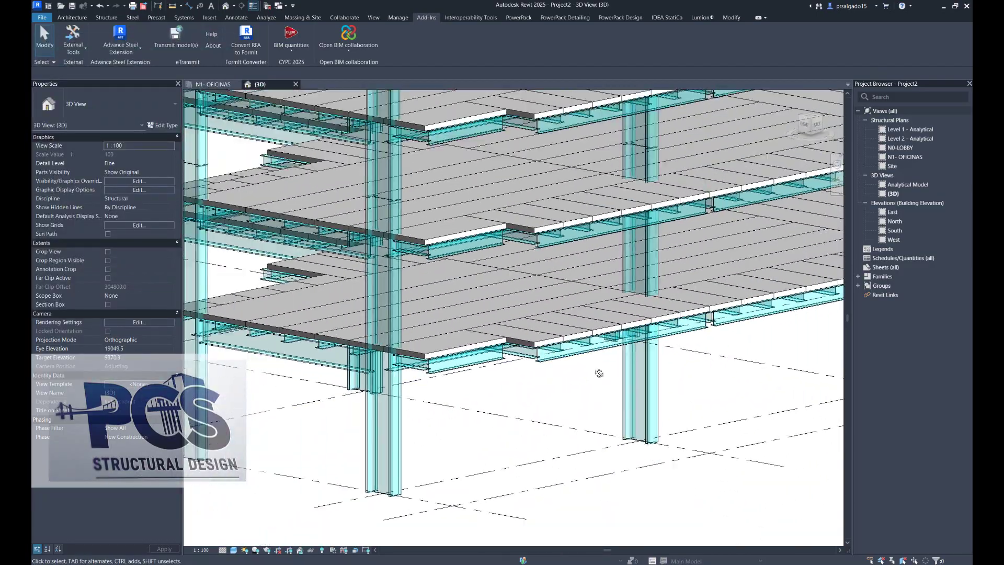
pyautogui.scroll(-4, 595, 384)
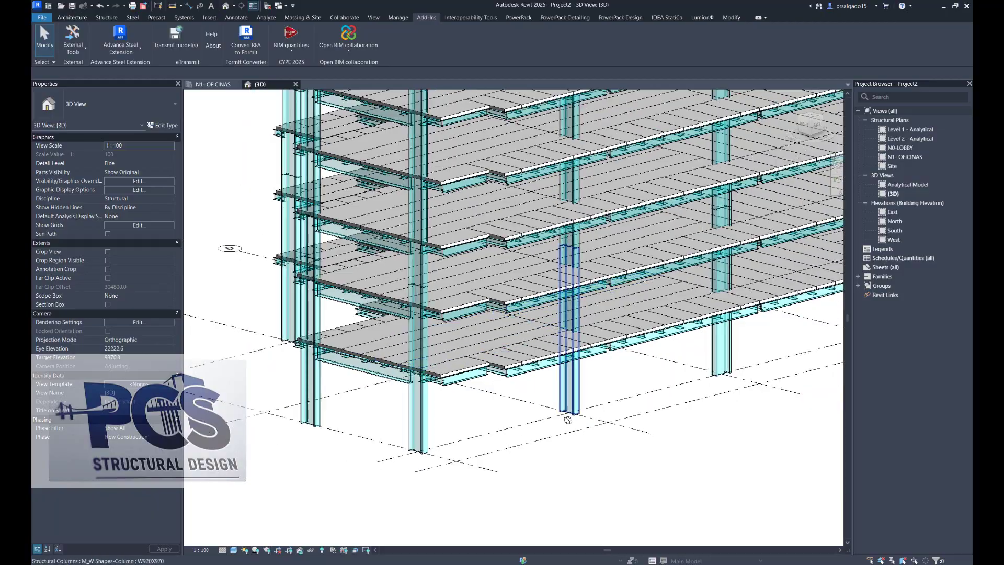
pyautogui.keyDown('shift'); pyautogui.moveTo(595, 383); pyautogui.dragTo(364, 380, button='middle'); pyautogui.keyUp('shift')
pyautogui.scroll(-3, 363, 380)
pyautogui.scroll(2, 381, 378)
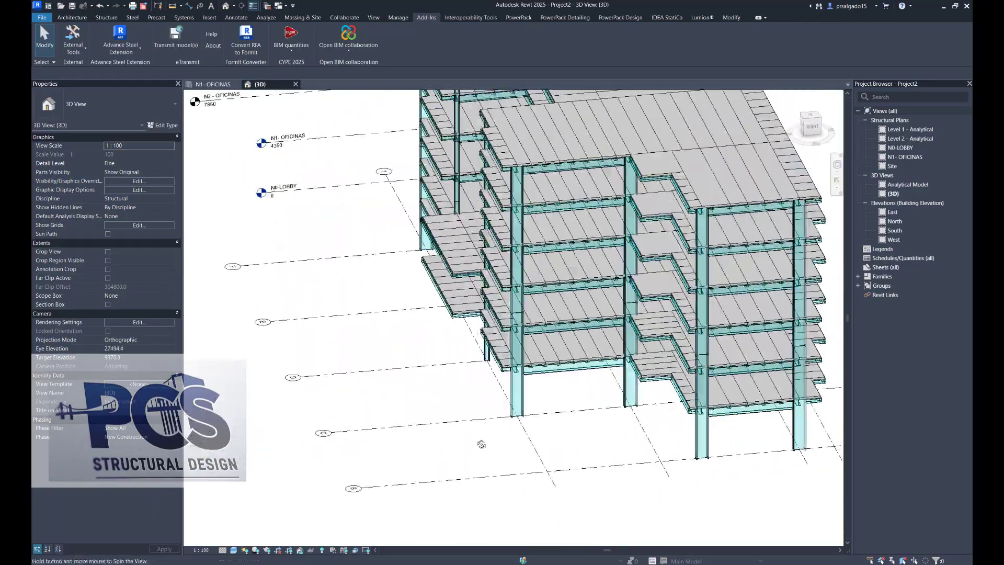
pyautogui.scroll(2, 395, 377)
pyautogui.scroll(2, 402, 377)
pyautogui.scroll(-3, 402, 377)
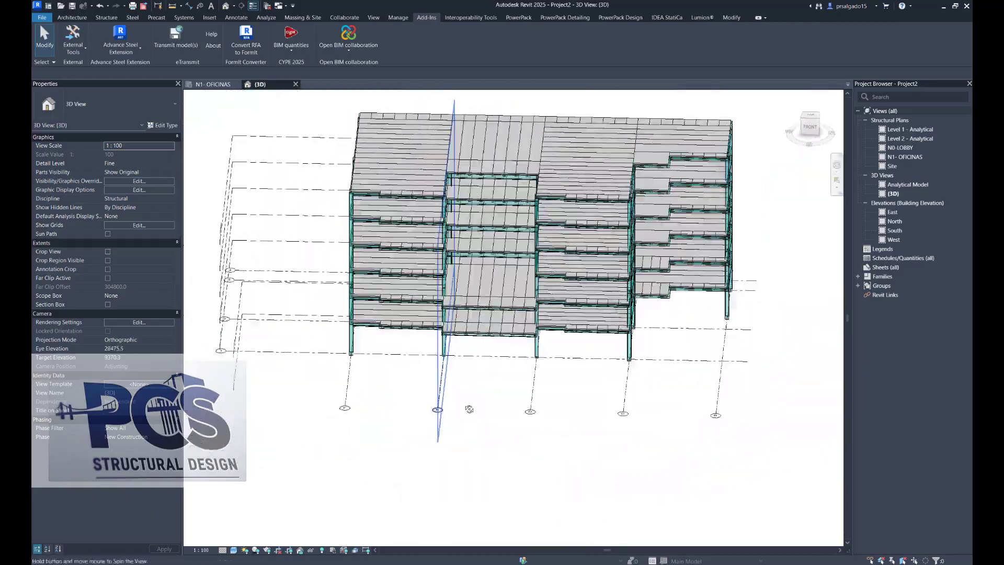
pyautogui.moveTo(402, 377)
pyautogui.keyDown('shift'); pyautogui.mouseDown(button='middle')
pyautogui.moveTo(428, 399)
pyautogui.moveTo(638, 435)
pyautogui.moveTo(581, 447)
pyautogui.moveTo(399, 394)
pyautogui.mouseUp(button='middle'); pyautogui.keyUp('shift')
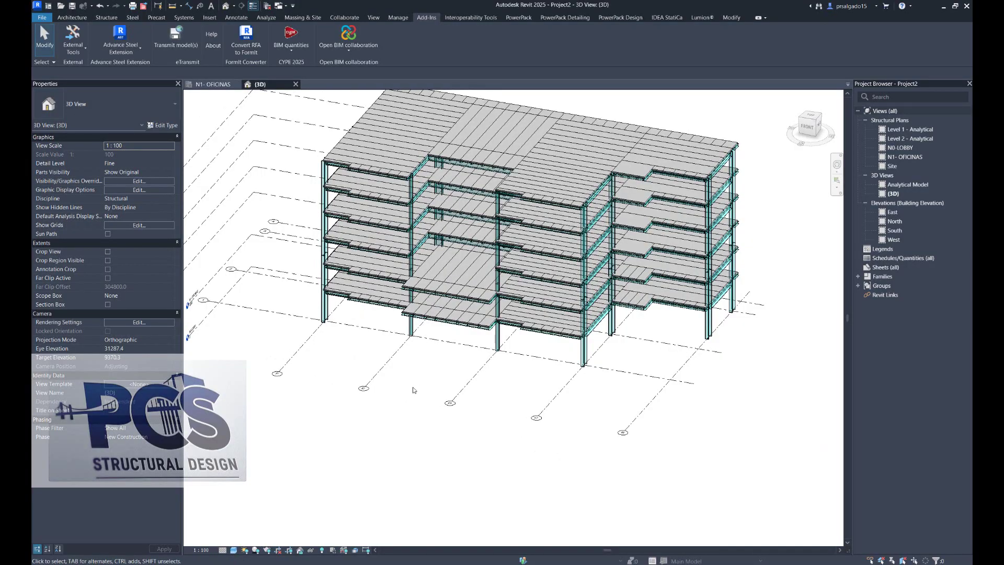
pyautogui.moveTo(486, 426)
pyautogui.keyDown('shift'); pyautogui.mouseDown(button='middle')
pyautogui.moveTo(673, 427)
pyautogui.moveTo(596, 461)
pyautogui.moveTo(460, 459)
pyautogui.moveTo(587, 453)
pyautogui.moveTo(598, 439)
pyautogui.moveTo(670, 427)
pyautogui.moveTo(553, 443)
pyautogui.moveTo(658, 456)
pyautogui.mouseUp(button='middle'); pyautogui.keyUp('shift')
pyautogui.scroll(2, 428, 439)
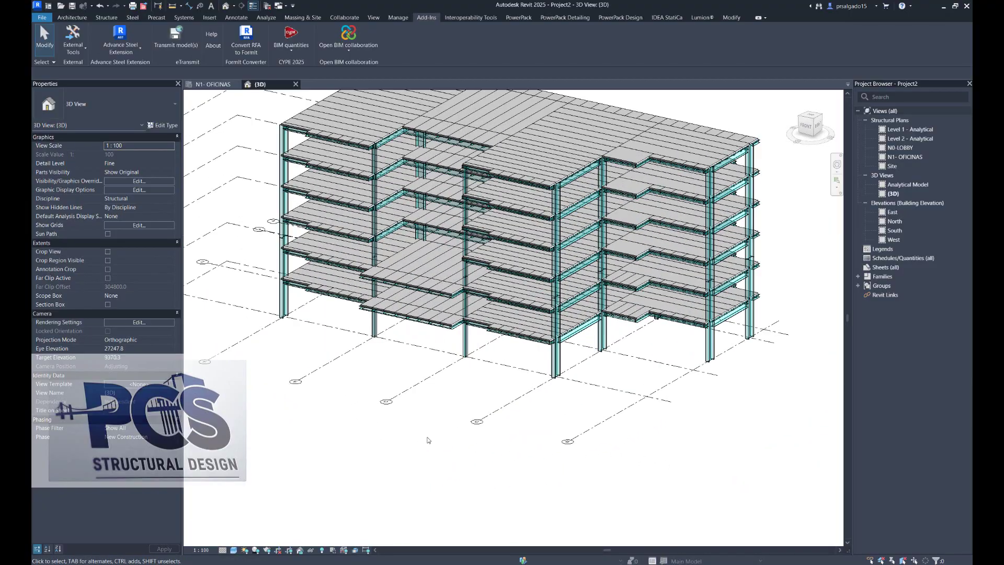
pyautogui.scroll(-1, 442, 425)
pyautogui.scroll(-2, 442, 426)
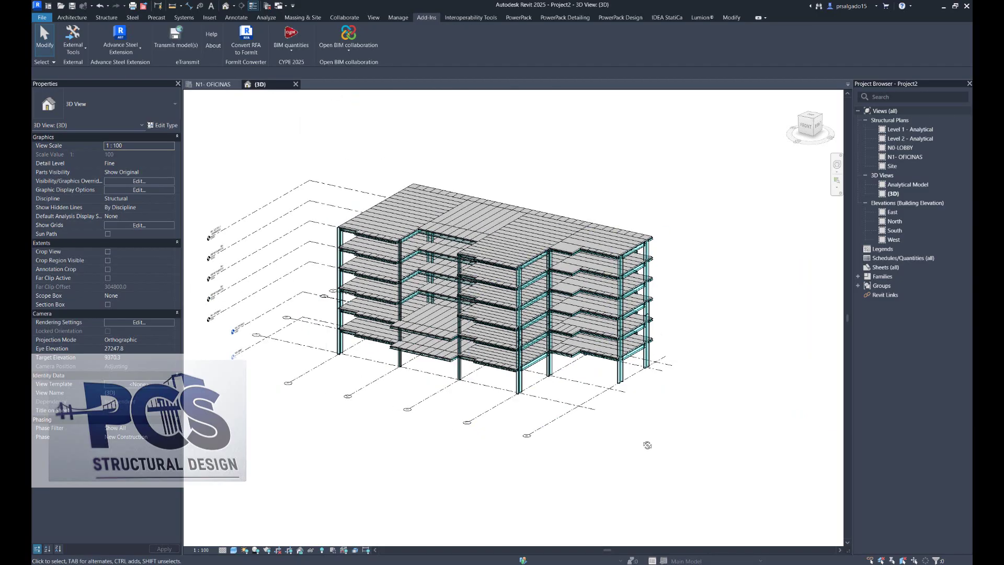
pyautogui.keyDown('shift'); pyautogui.moveTo(648, 445); pyautogui.dragTo(390, 407, button='middle'); pyautogui.keyUp('shift')
pyautogui.scroll(1, 390, 408)
pyautogui.scroll(1, 390, 408)
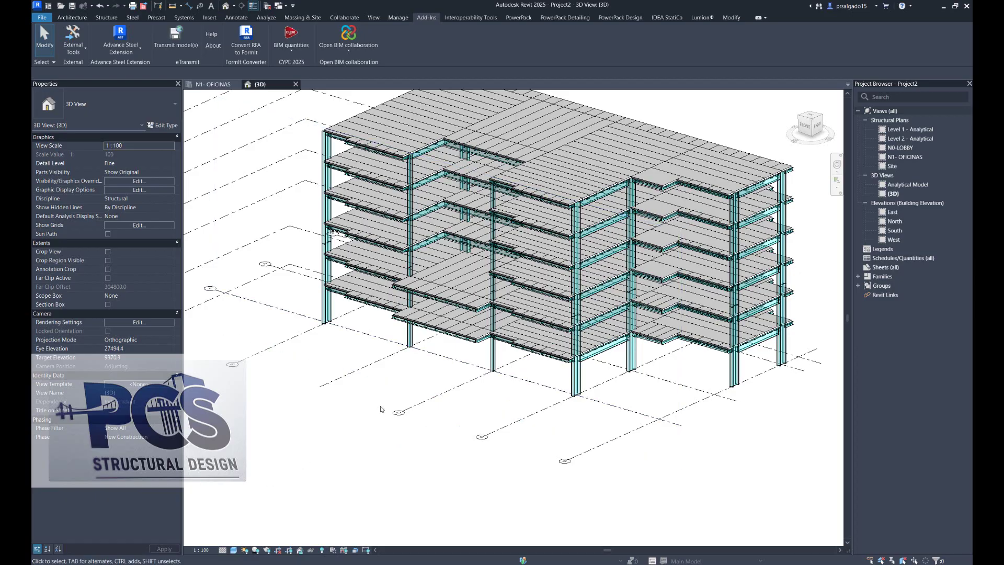
pyautogui.scroll(-1, 317, 461)
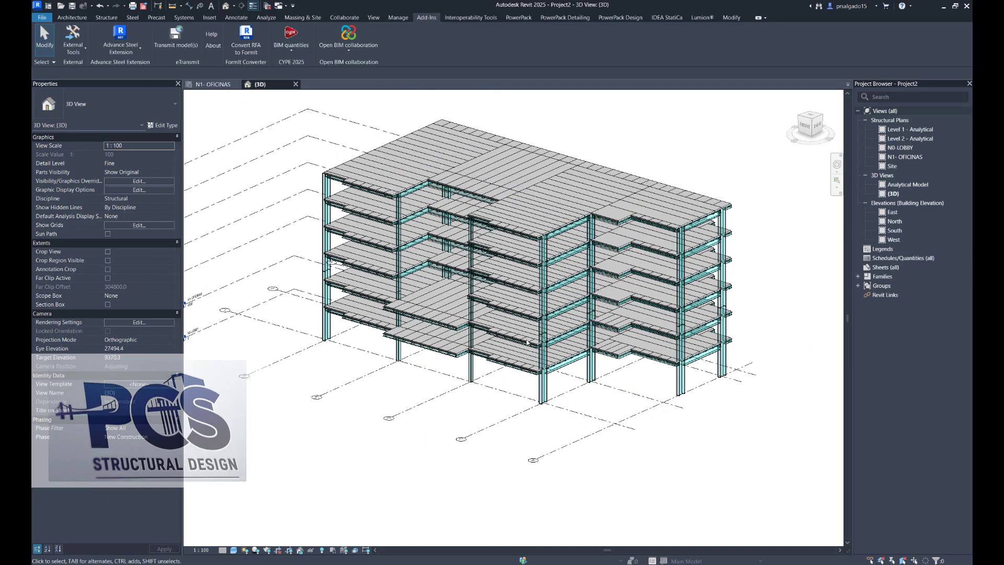
pyautogui.scroll(2, 549, 166)
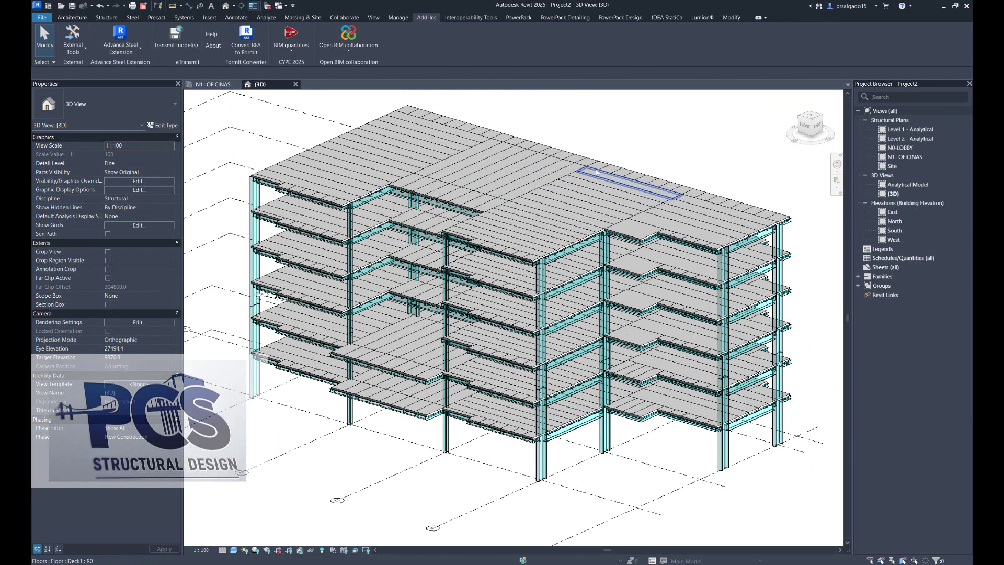